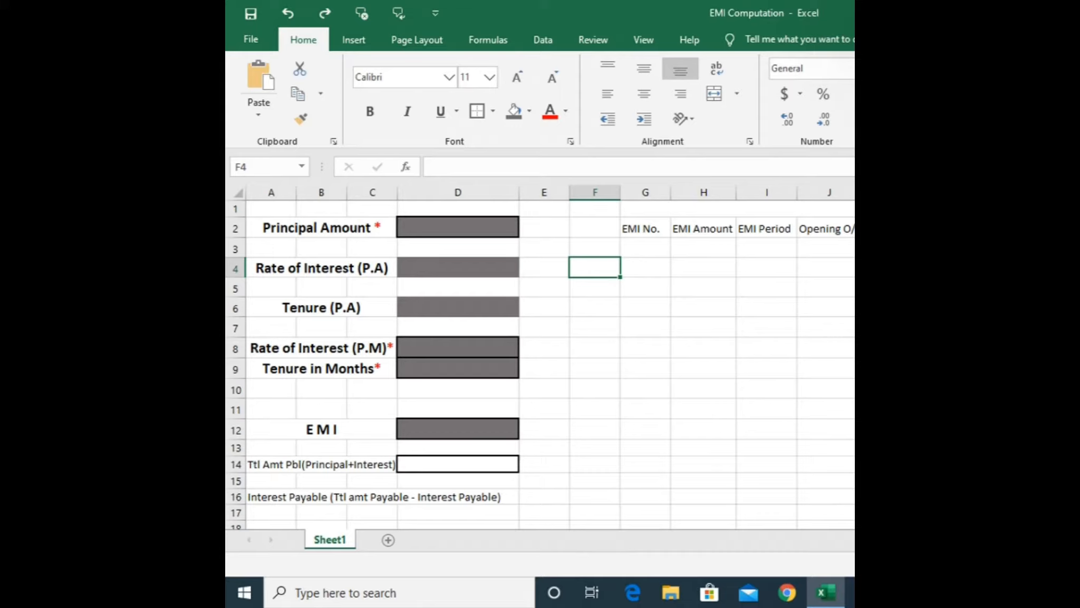
pyautogui.click(420, 263)
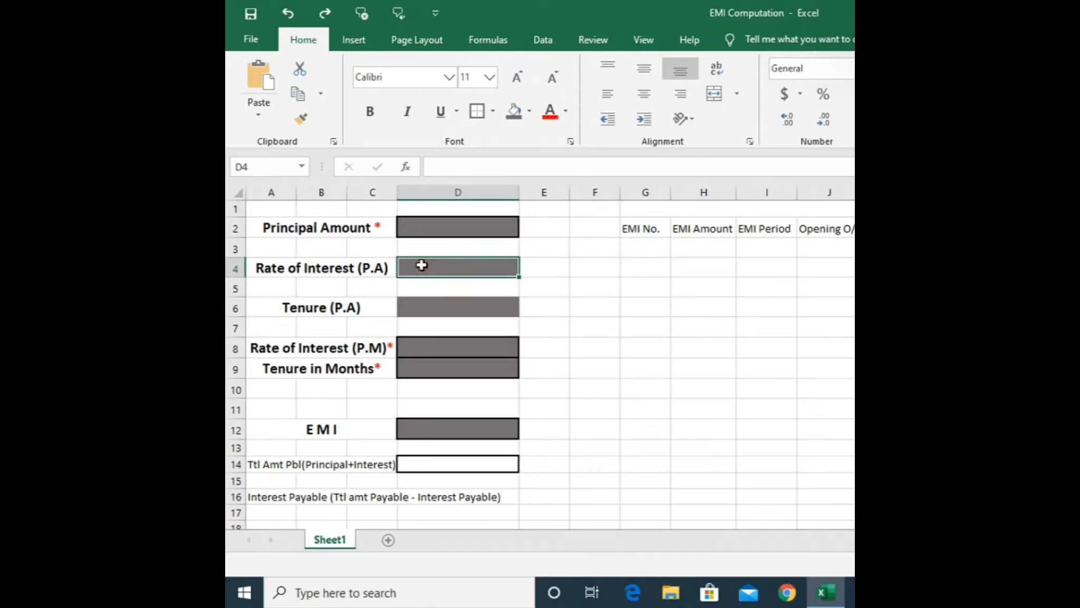
pyautogui.click(627, 300)
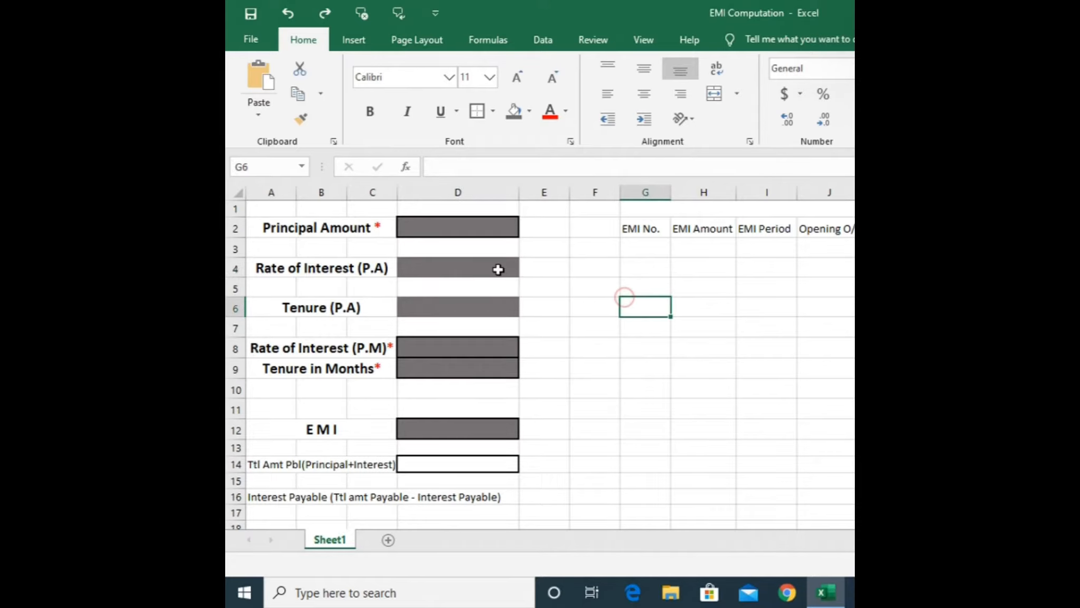
pyautogui.click(476, 267)
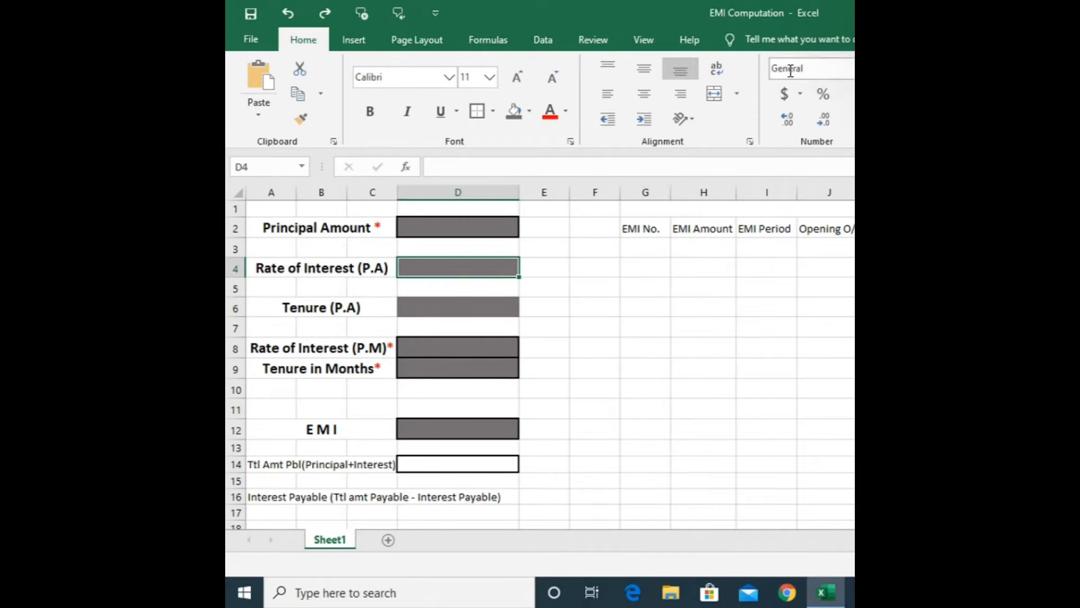
pyautogui.click(779, 334)
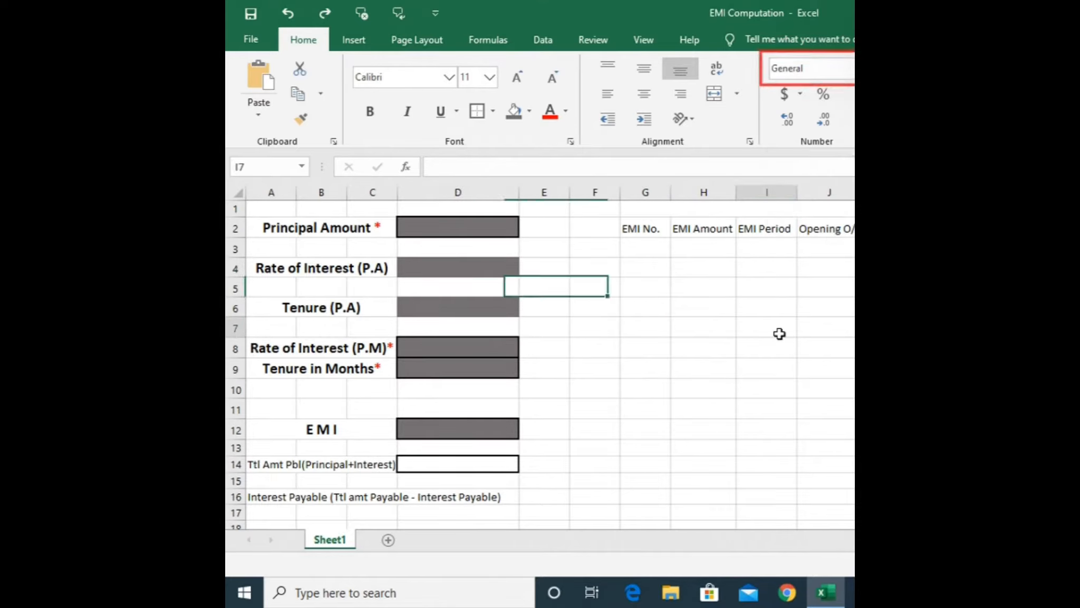
pyautogui.click(550, 362)
pyautogui.click(761, 405)
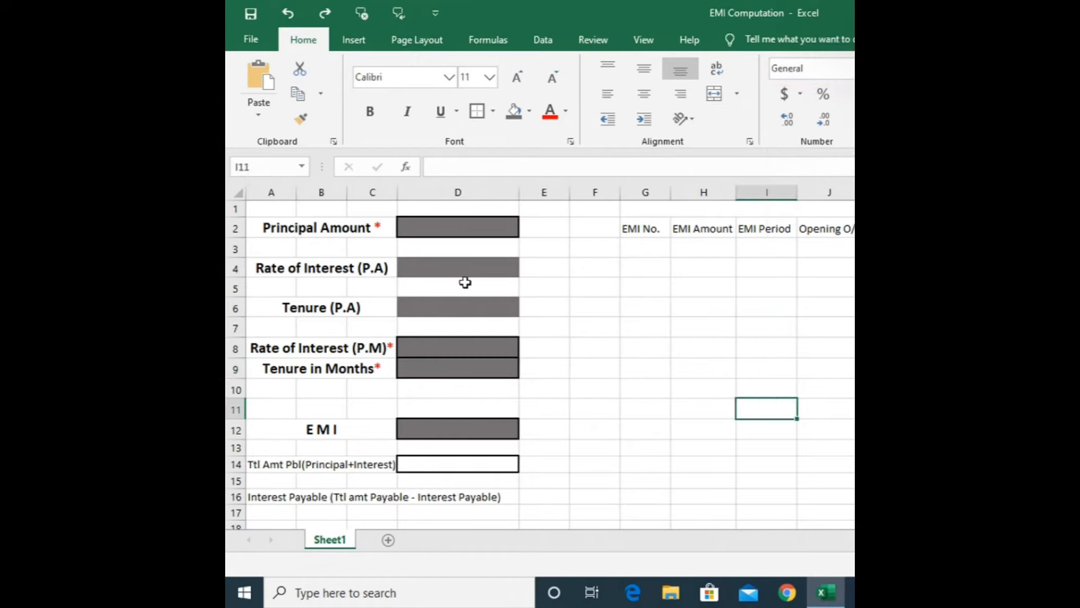
# - Format the annual and monthly rate of interest cells, D4 and D8, as Percentage
pyautogui.click(445, 267)
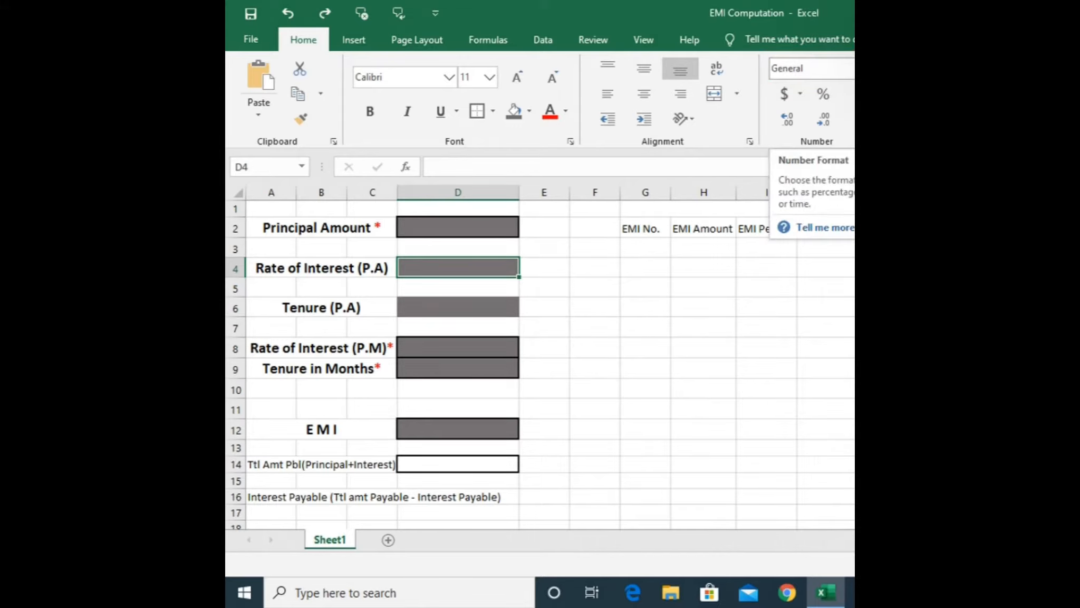
pyautogui.click(846, 69)
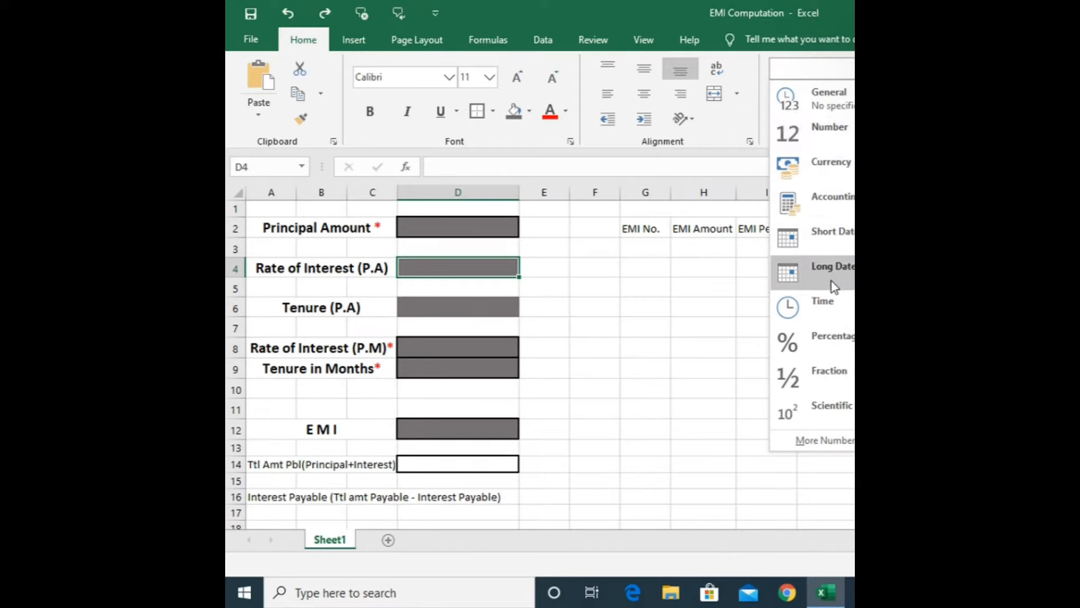
pyautogui.click(838, 340)
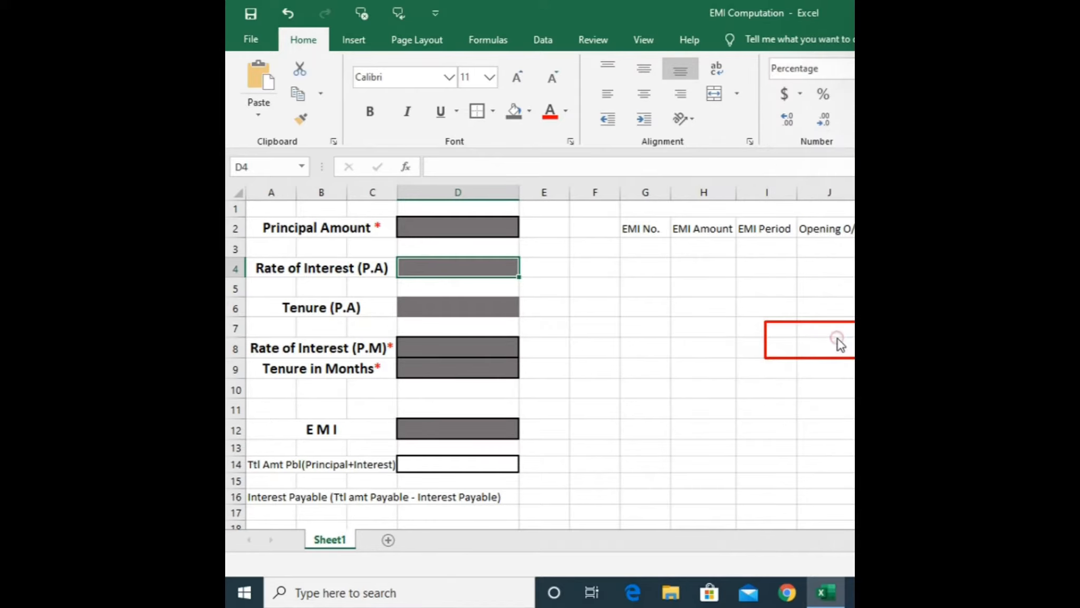
pyautogui.click(458, 350)
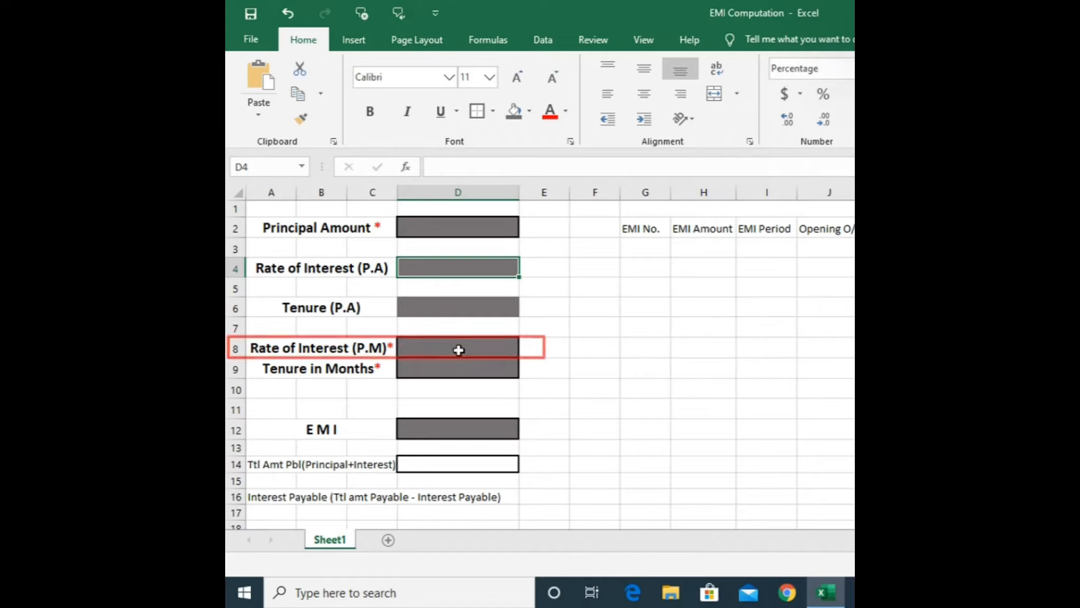
pyautogui.click(828, 69)
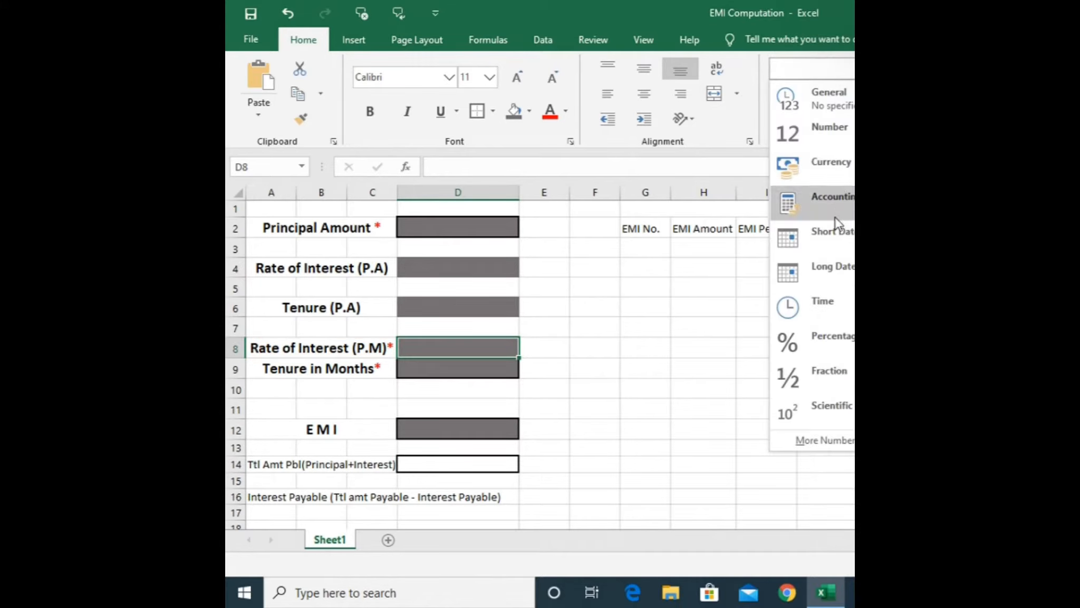
pyautogui.click(841, 340)
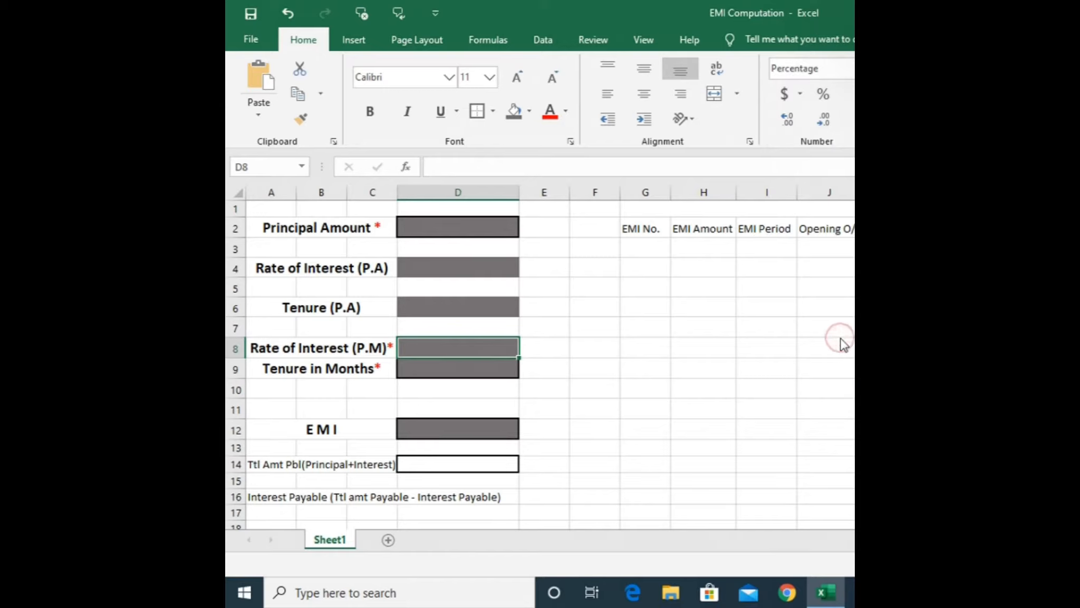
# - Enter 1% as the annual rate of interest in D4
pyautogui.click(455, 269)
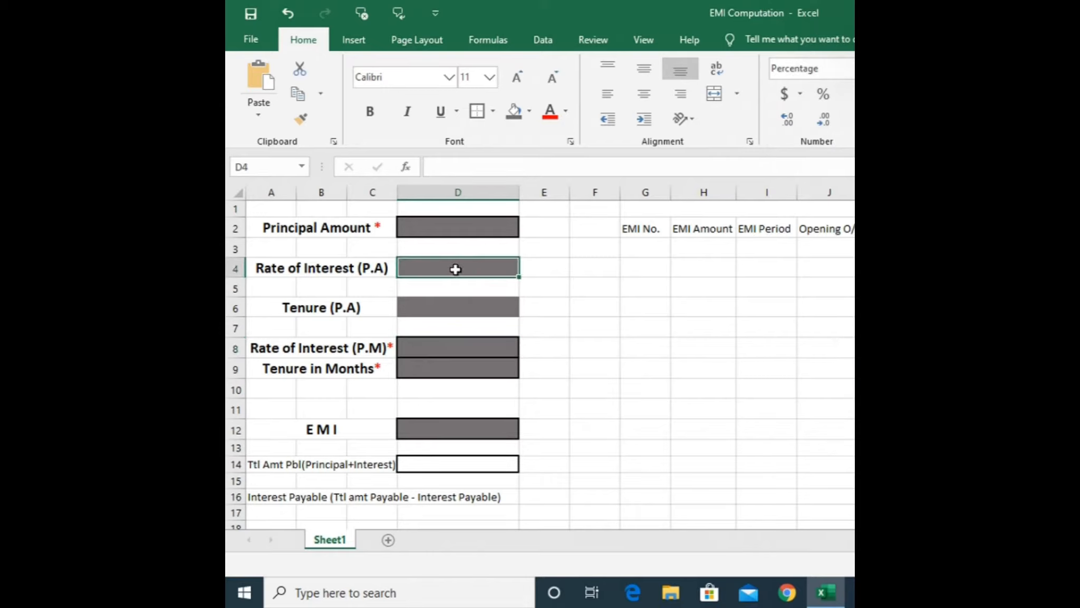
pyautogui.write('1')
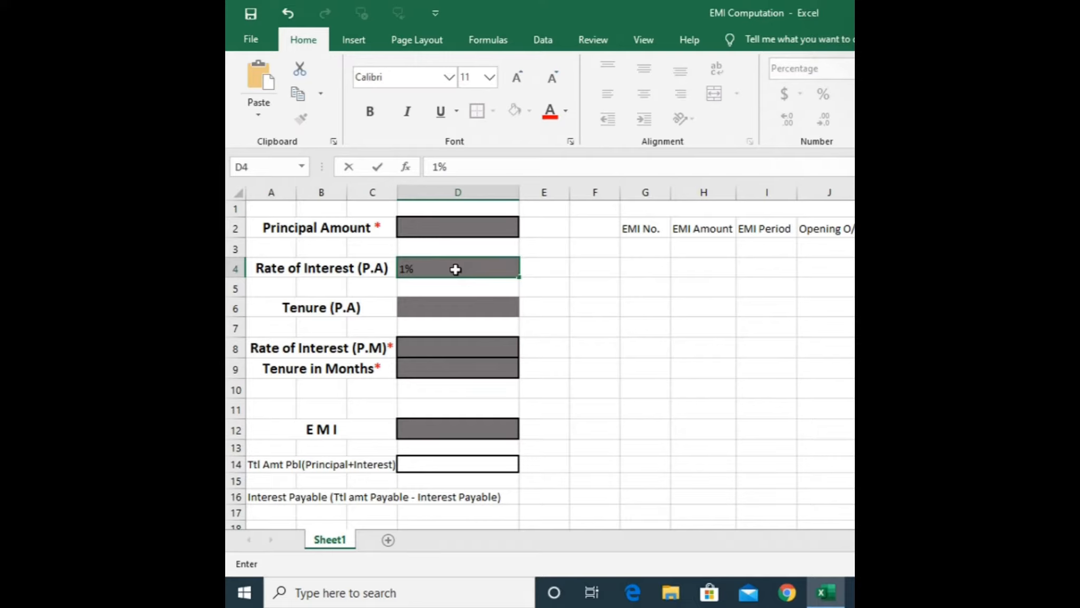
pyautogui.press('Return')
# - Calculate the monthly rate of interest in D8 with the formula =D4/12
pyautogui.press('Return')
pyautogui.press('Return')
pyautogui.press('Return')
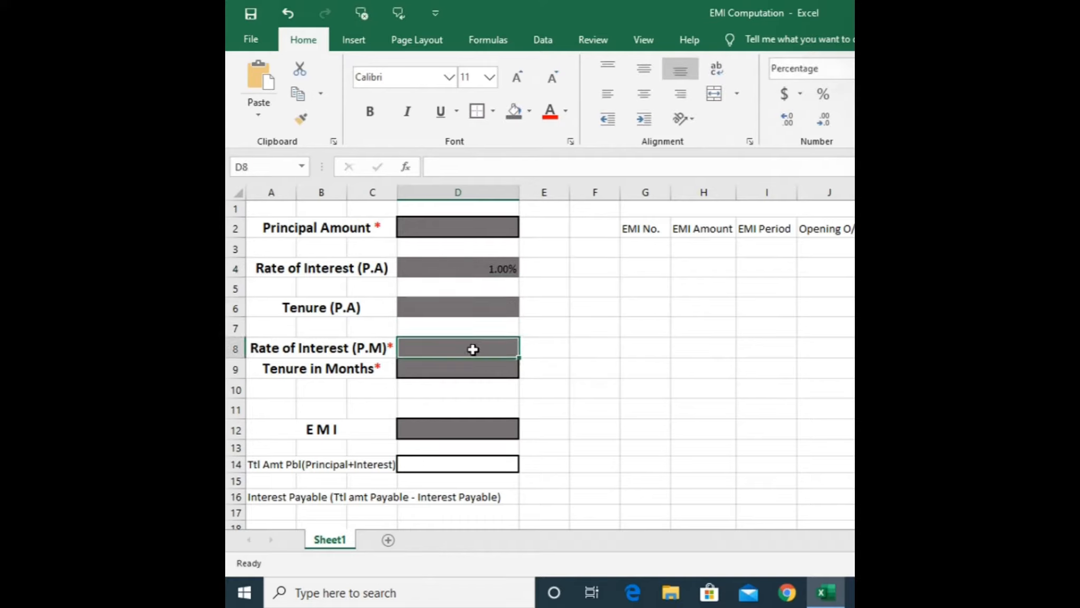
pyautogui.write('=')
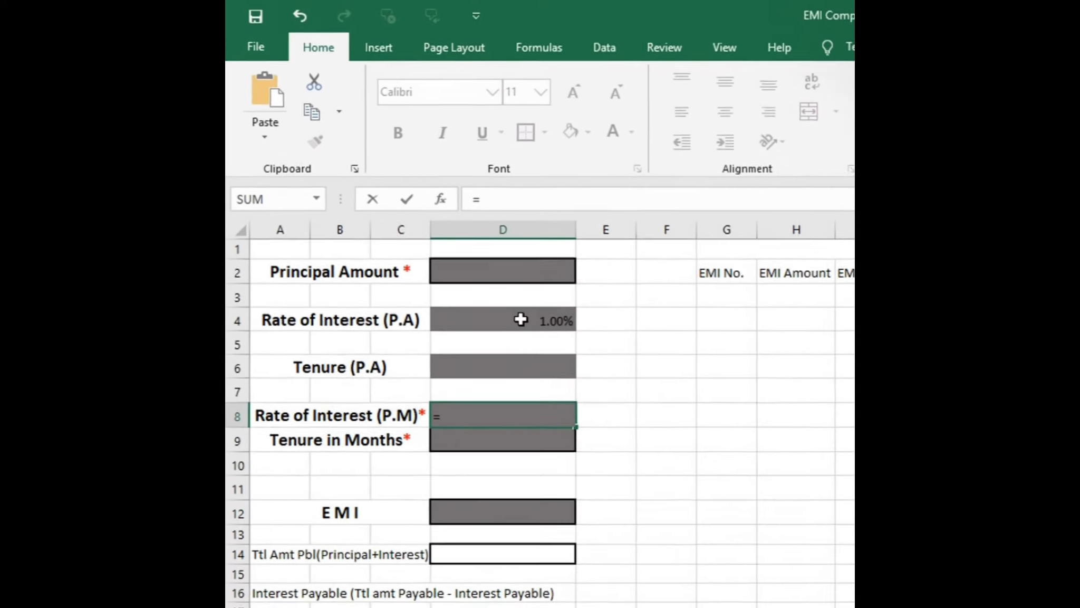
pyautogui.click(532, 331)
pyautogui.write('/')
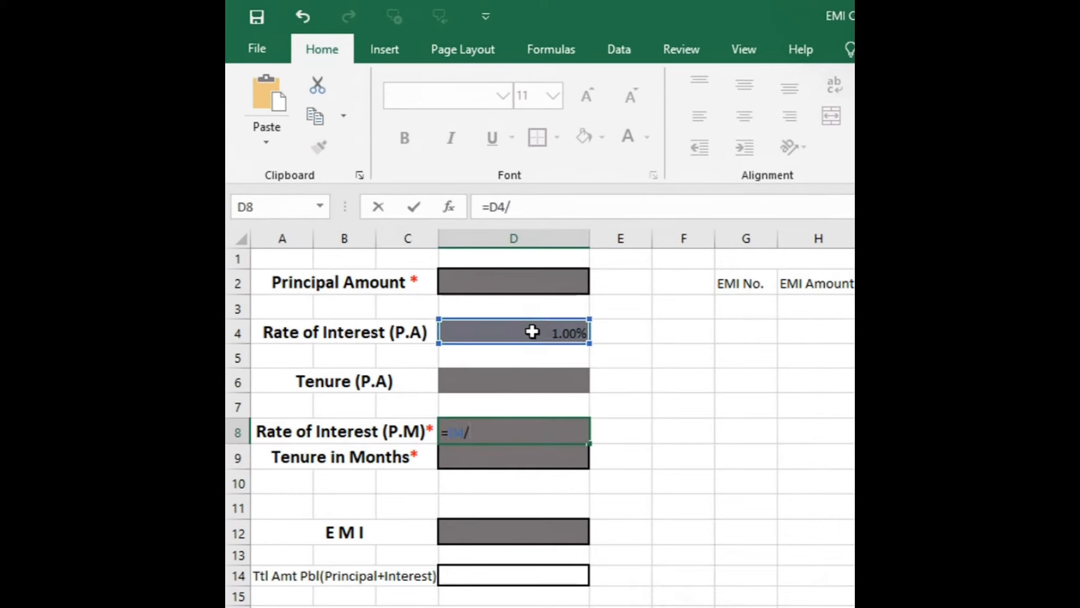
pyautogui.write('12')
pyautogui.press('Return')
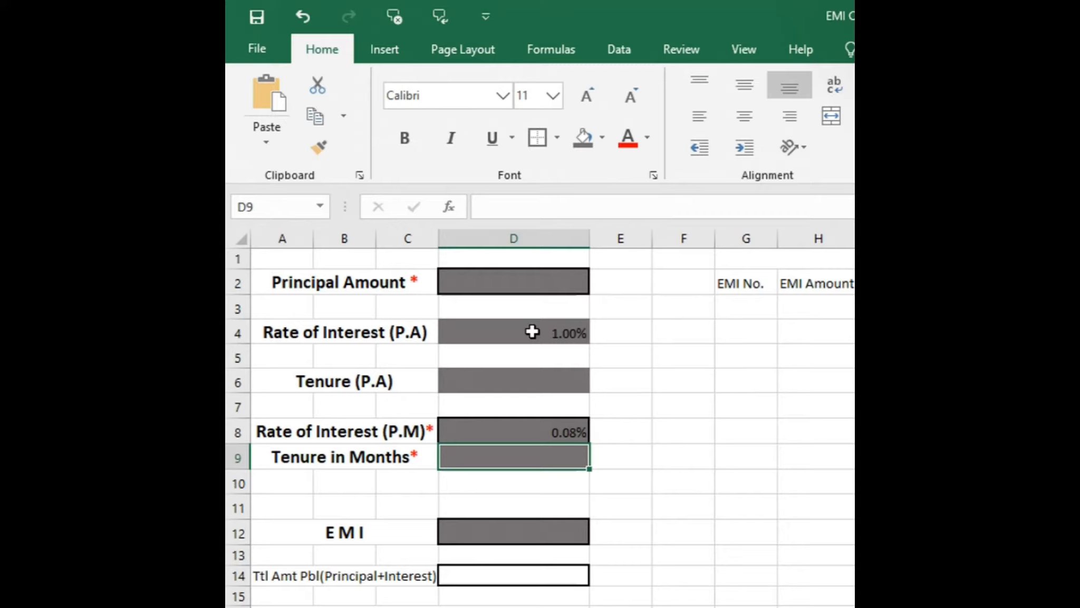
pyautogui.click(669, 433)
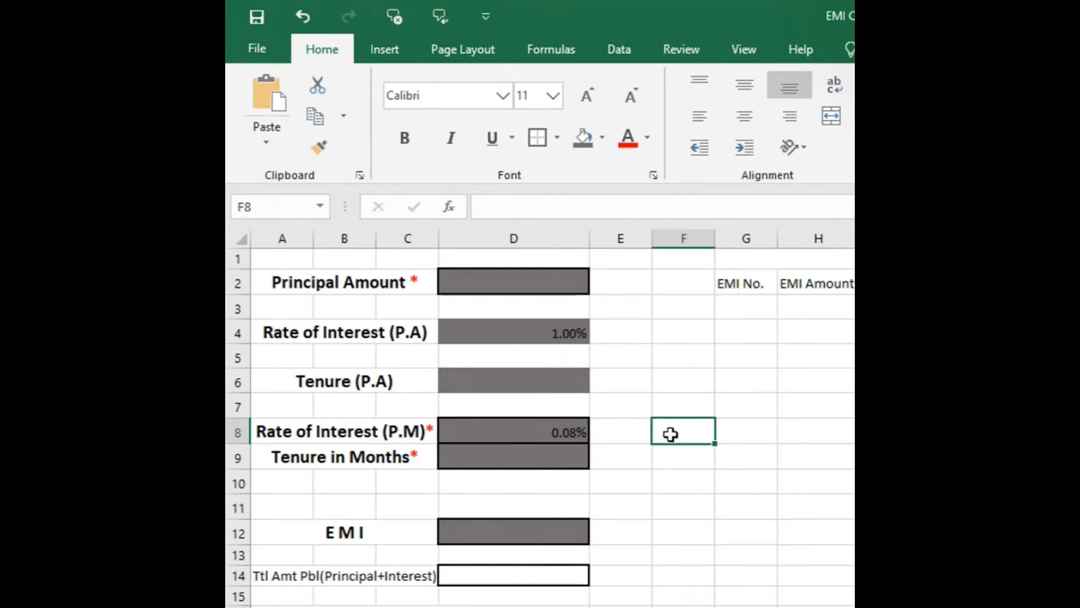
# - Try different decimal precisions on the monthly rate in D8, ending with three decimal places
pyautogui.click(556, 427)
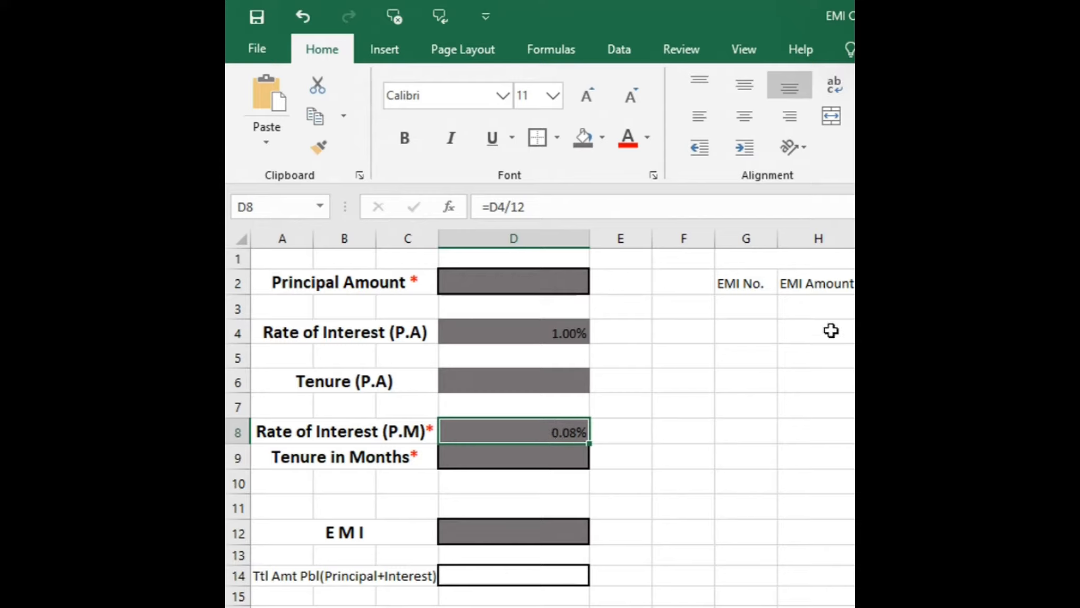
pyautogui.hotkey('alt', 'h')
pyautogui.press('0')
pyautogui.hotkey('alt', 'h')
pyautogui.press('0')
pyautogui.hotkey('alt', 'h')
pyautogui.press('9')
pyautogui.hotkey('alt', 'h')
pyautogui.press('9')
pyautogui.hotkey('alt', 'h')
pyautogui.press('9')
pyautogui.hotkey('alt', 'h')
pyautogui.press('9')
pyautogui.hotkey('alt', 'h')
pyautogui.press('0')
pyautogui.hotkey('alt', 'h')
pyautogui.press('0')
pyautogui.hotkey('alt', 'h')
pyautogui.press('0')
# - Set the annual rate of interest in D4 to 12%
pyautogui.click(543, 327)
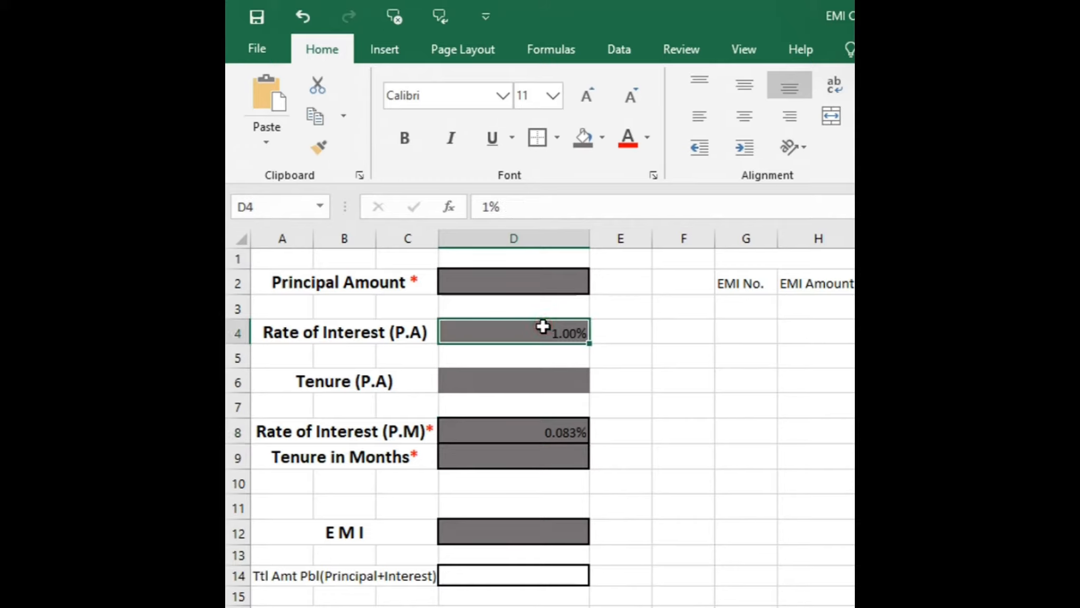
pyautogui.write('12')
pyautogui.press('Return')
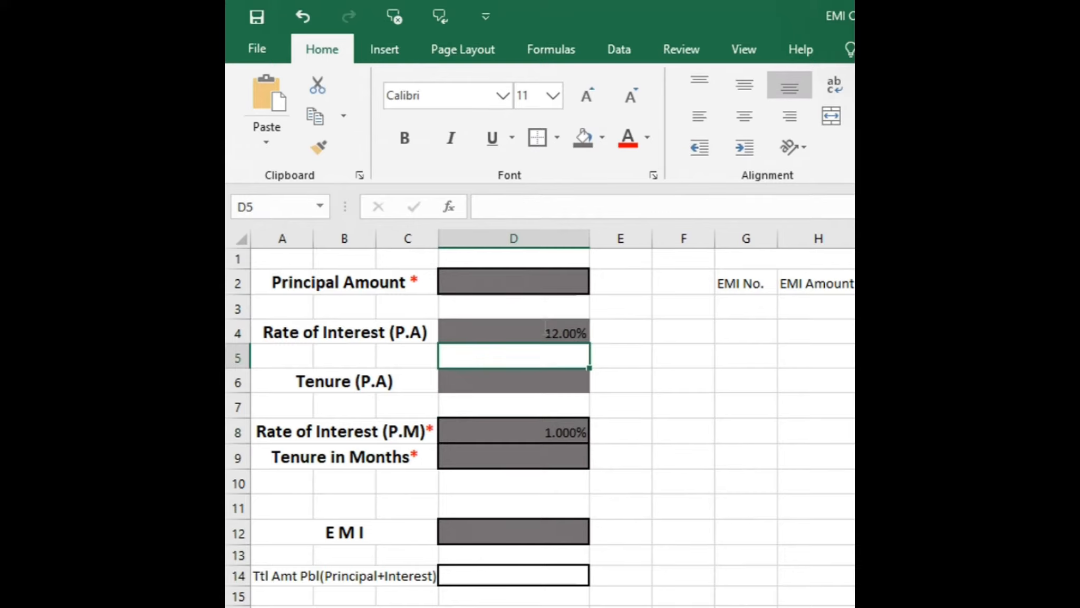
# - Set the monthly rate of interest in D8 to show two decimal places
pyautogui.click(531, 425)
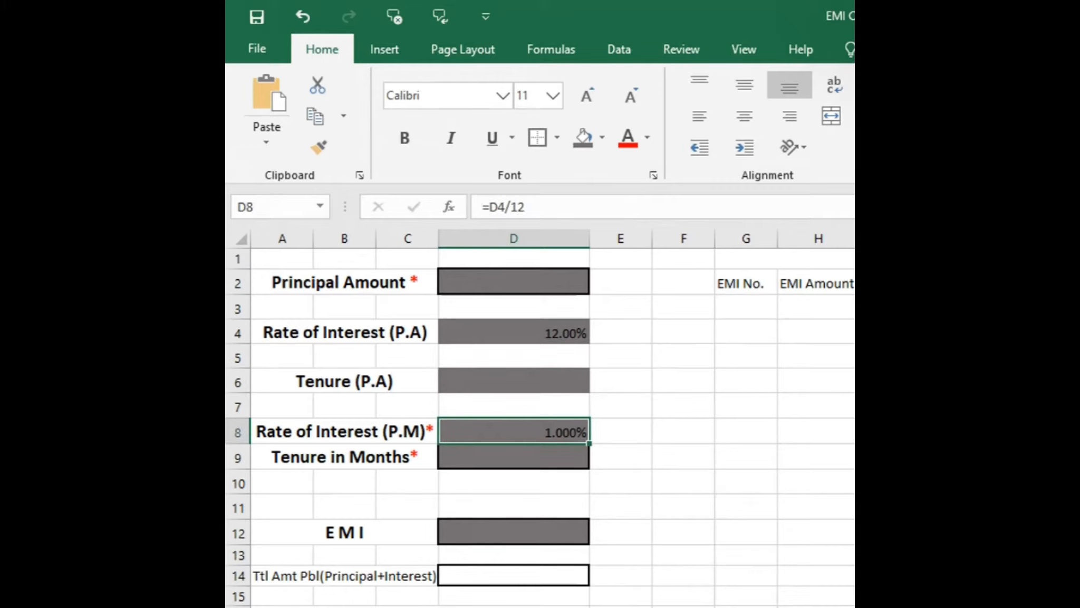
pyautogui.hotkey('alt', 'h')
pyautogui.press('0')
pyautogui.hotkey('alt', 'h')
pyautogui.press('9')
pyautogui.hotkey('alt', 'h')
pyautogui.press('9')
pyautogui.hotkey('alt', 'h')
pyautogui.press('9')
pyautogui.hotkey('alt', 'h')
pyautogui.press('0')
# - Enter 2 as the annual tenure in D6
pyautogui.click(493, 383)
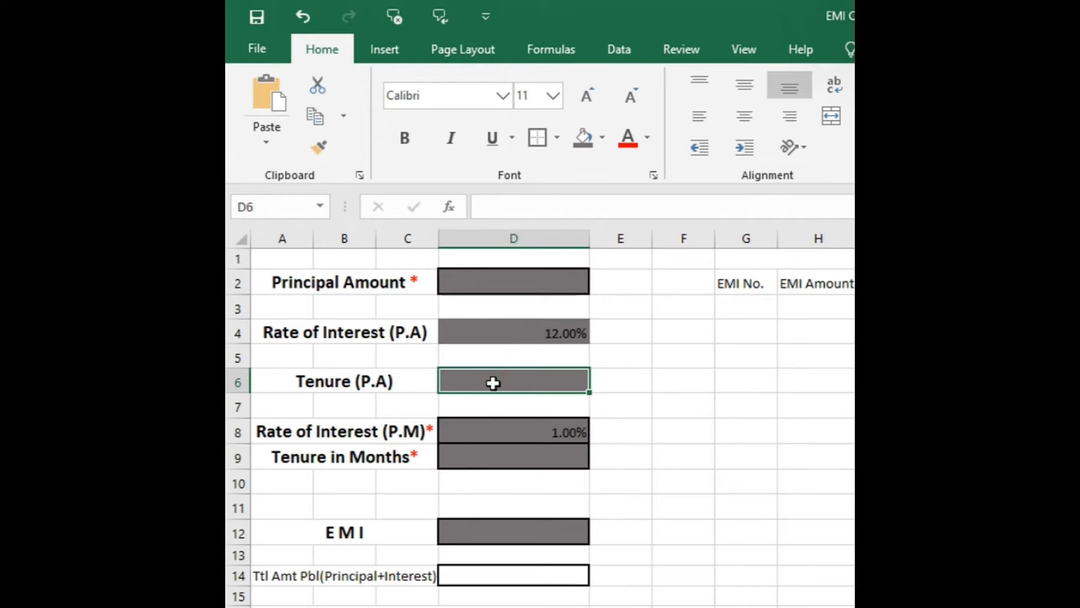
pyautogui.write('2')
pyautogui.press('Return')
# - Calculate the tenure in months in D9 with the formula =D6*12
pyautogui.press('Return')
pyautogui.press('Return')
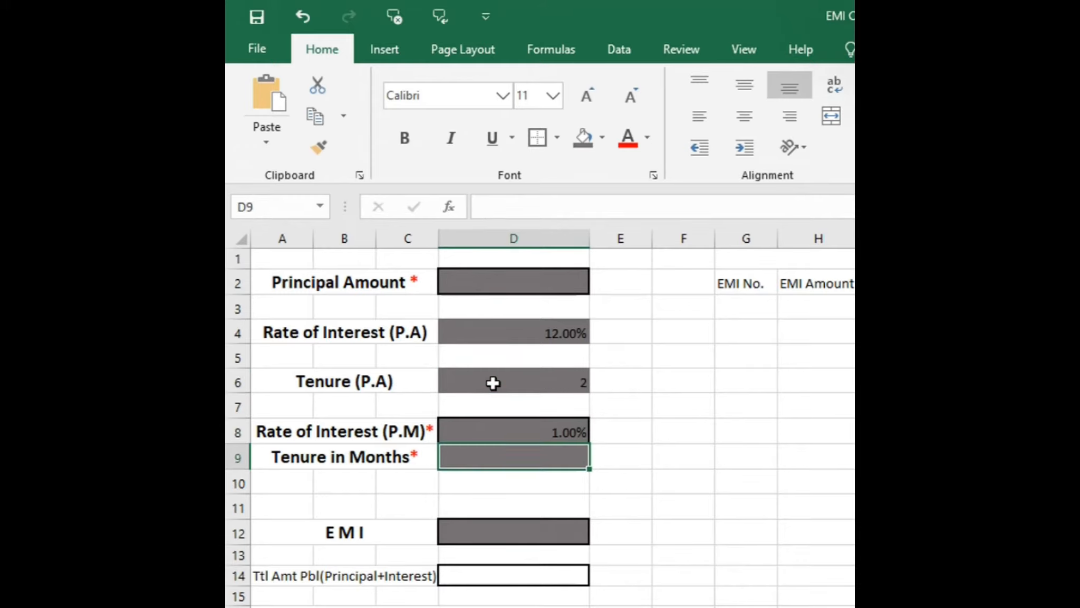
pyautogui.write('=')
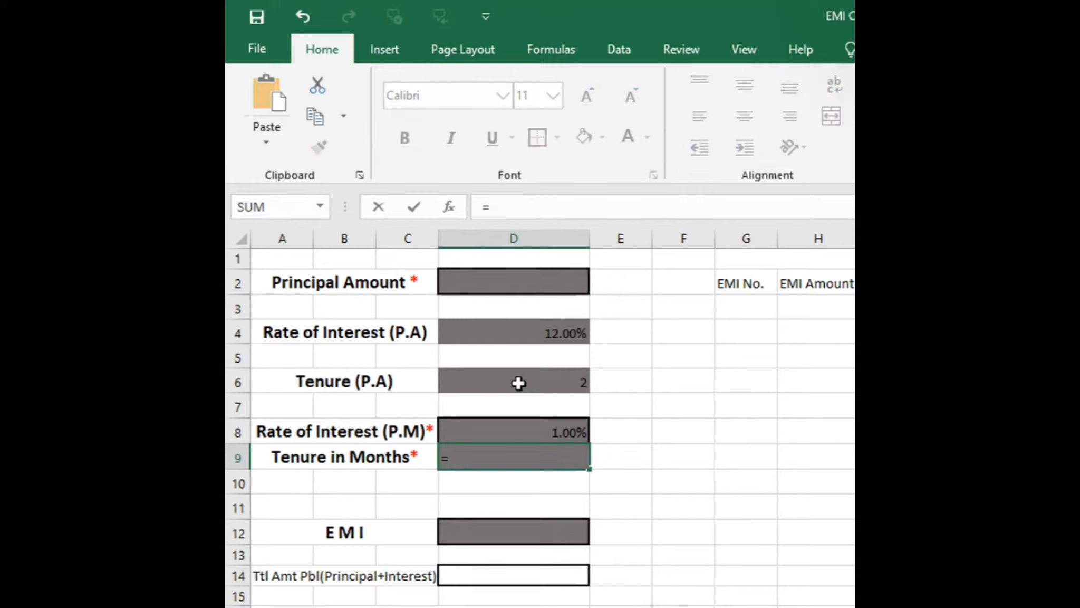
pyautogui.click(516, 382)
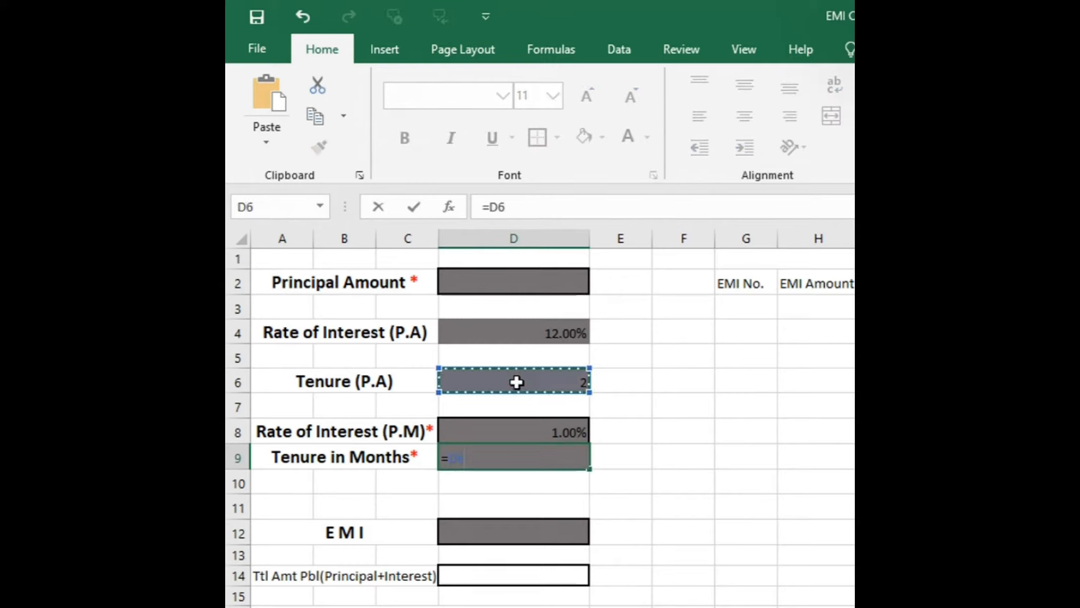
pyautogui.write('*')
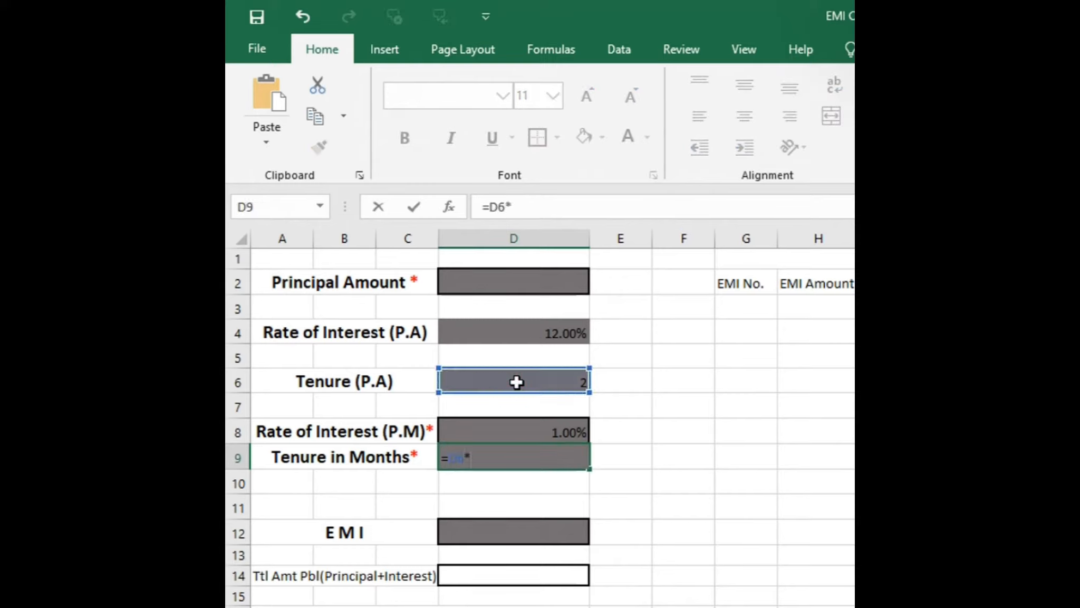
pyautogui.write('12')
pyautogui.press('Return')
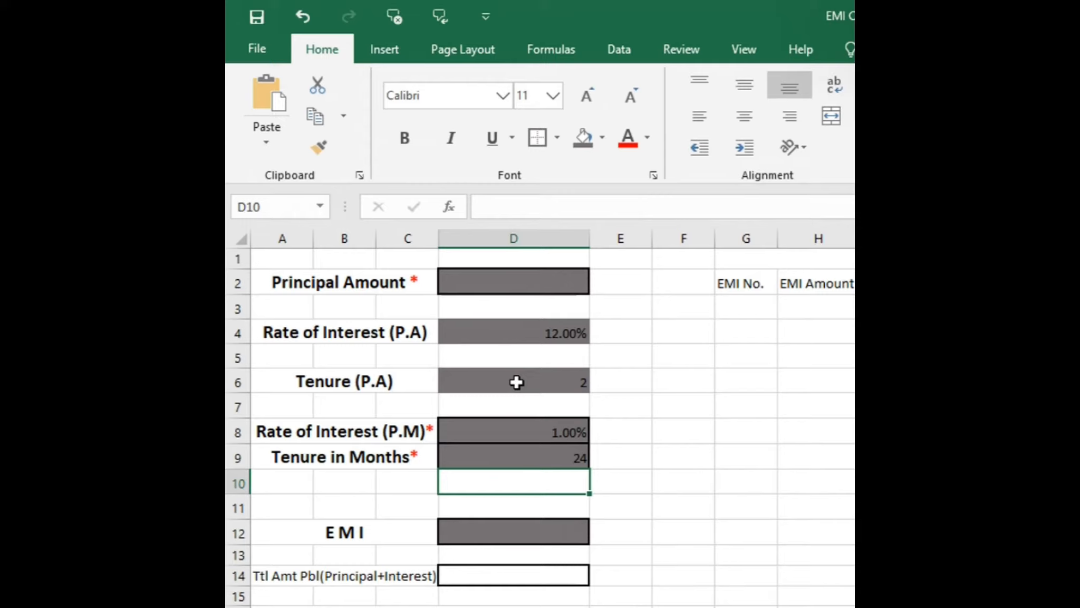
# - Format the tenure in months in D9 as a number with no decimal places
pyautogui.click(544, 470)
pyautogui.click(538, 456)
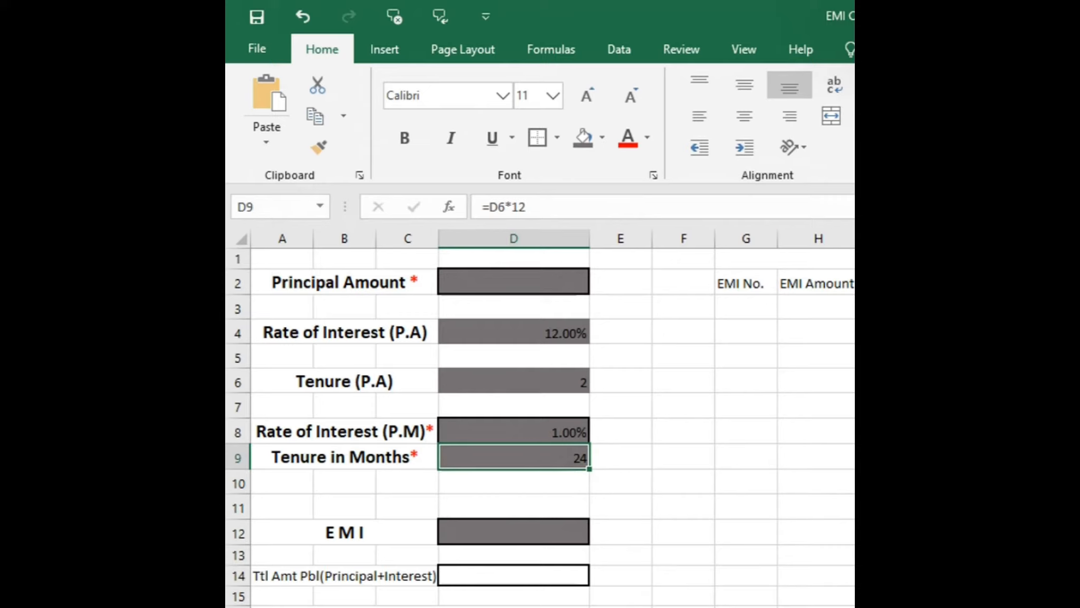
pyautogui.hotkey('ctrl', 'shift', '1')
pyautogui.hotkey('alt', 'h')
pyautogui.press('0')
pyautogui.hotkey('alt', 'h')
pyautogui.press('9')
pyautogui.hotkey('alt', 'h')
pyautogui.press('9')
pyautogui.hotkey('alt', 'h')
pyautogui.press('9')
# - Enter 4000000 as the principal amount in D2
pyautogui.doubleClick(521, 277)
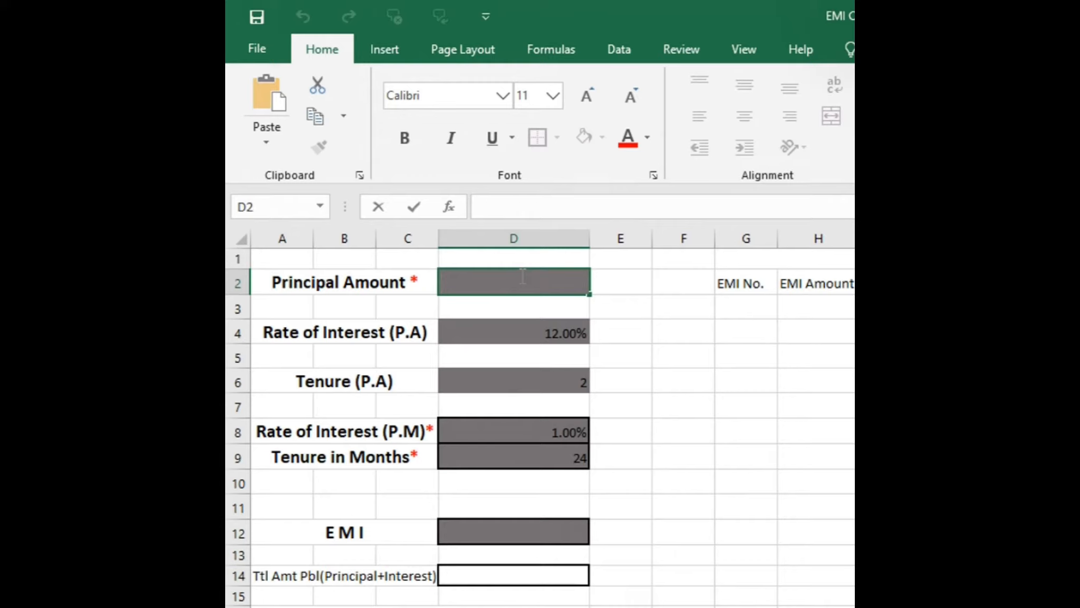
pyautogui.click(687, 400)
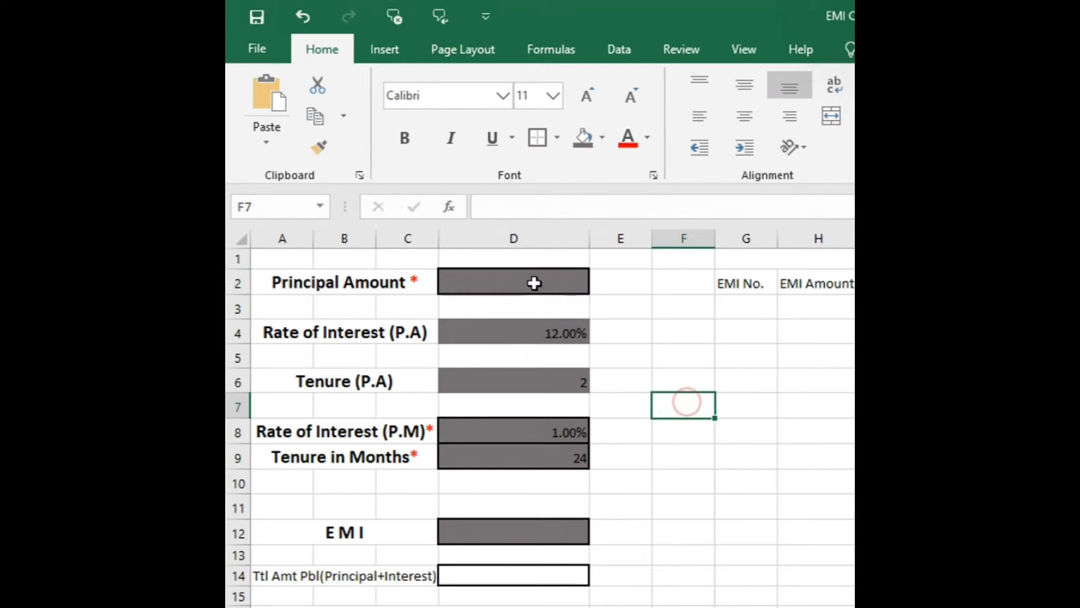
pyautogui.click(531, 283)
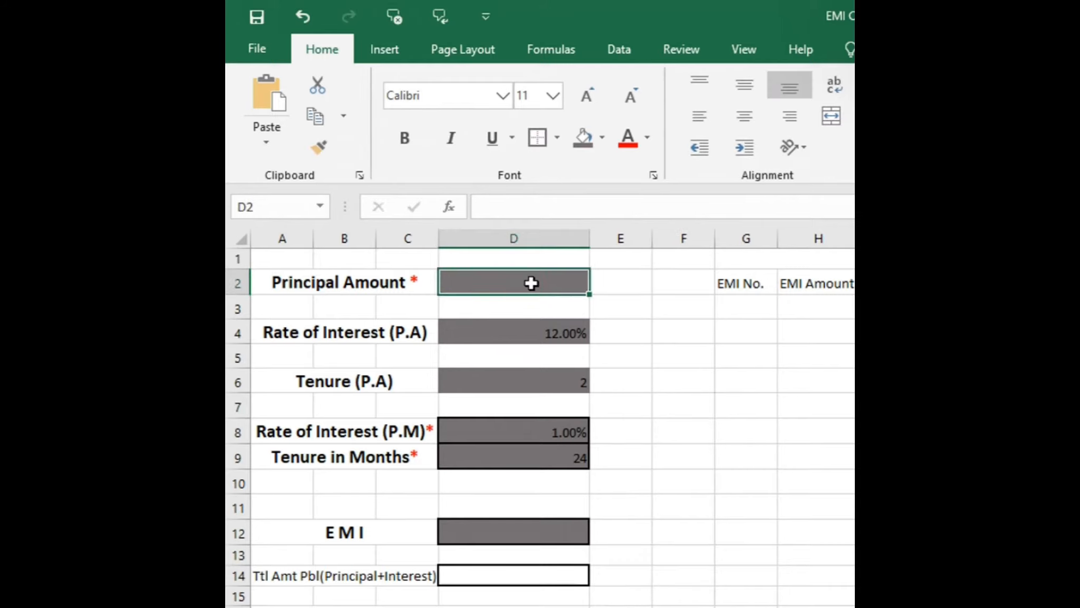
pyautogui.write('40')
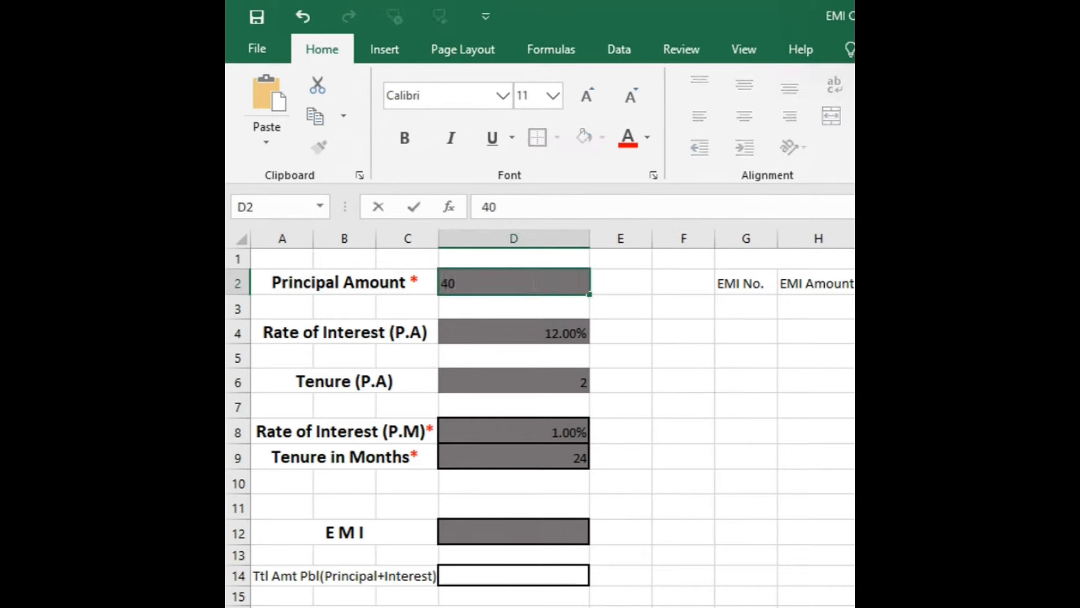
pyautogui.write('00000')
pyautogui.press('Return')
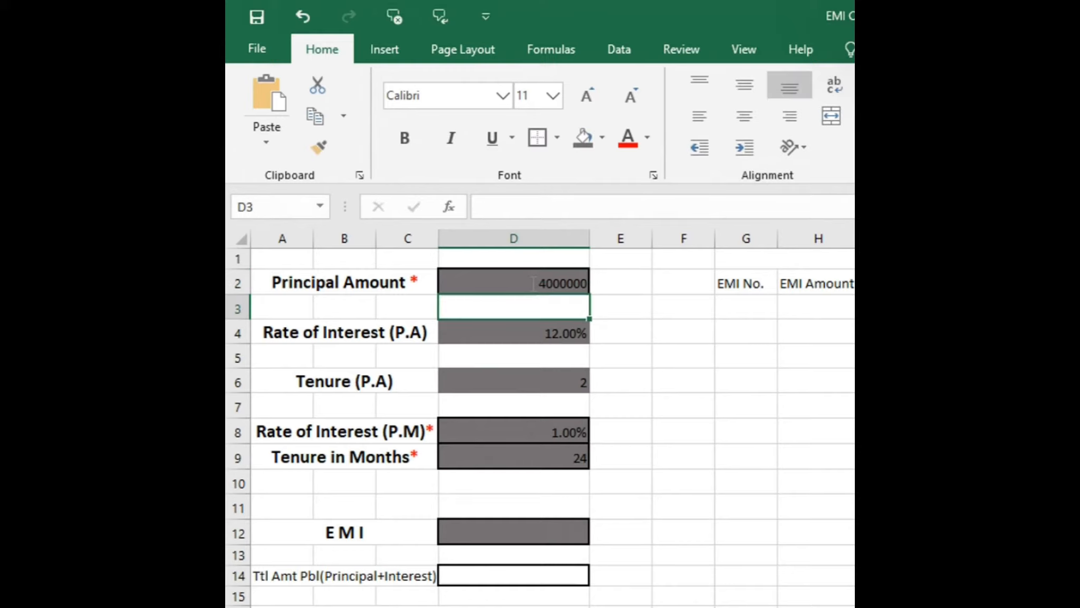
pyautogui.click(508, 333)
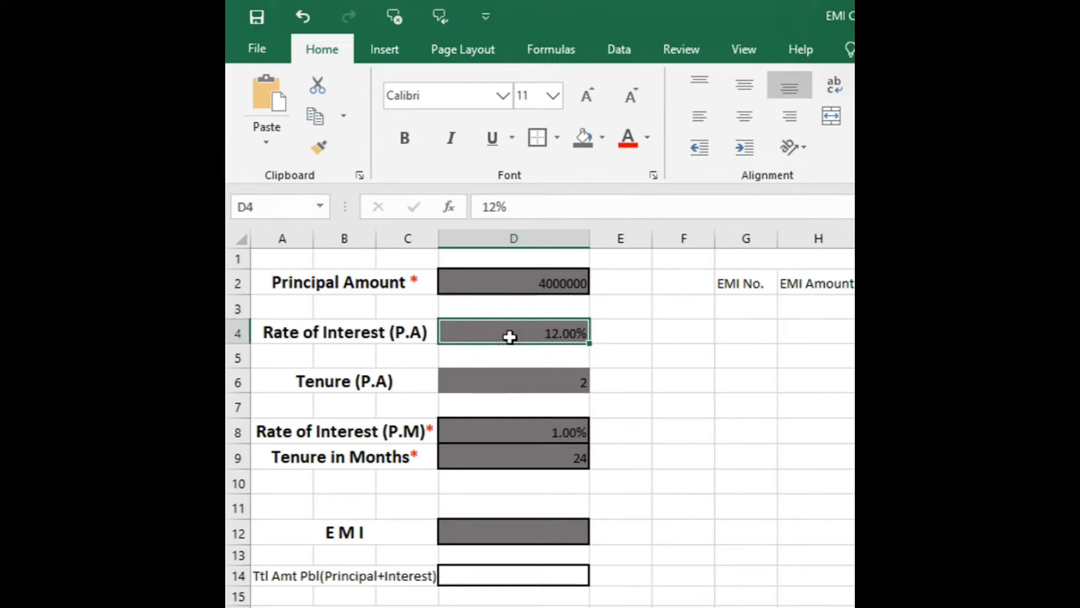
# - Set the annual interest rate in D4 to 8.5% and the annual tenure in D6 to 10
pyautogui.write('8.5')
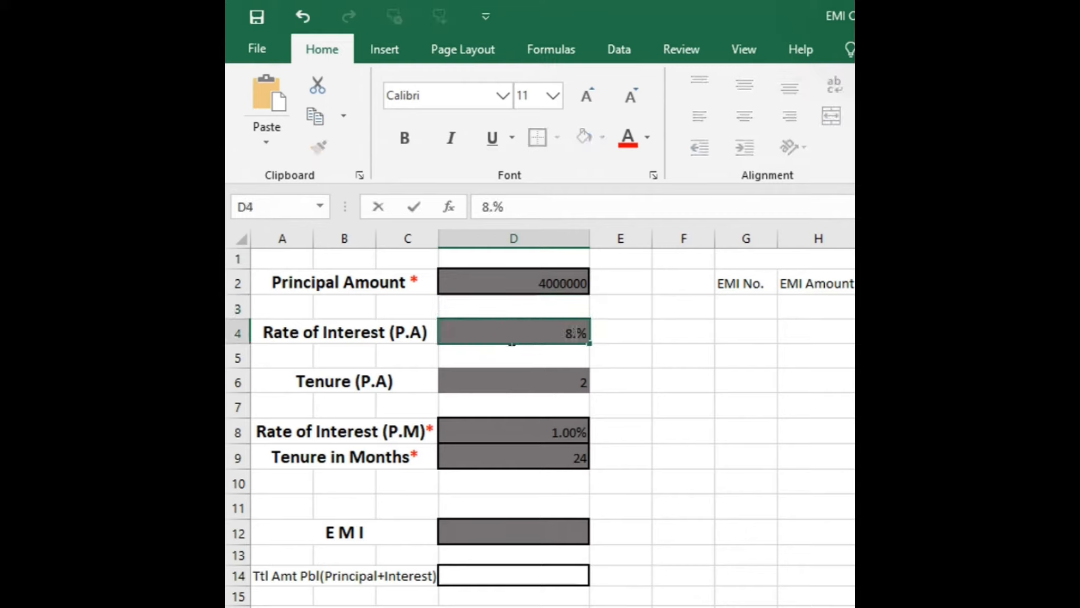
pyautogui.press('Return')
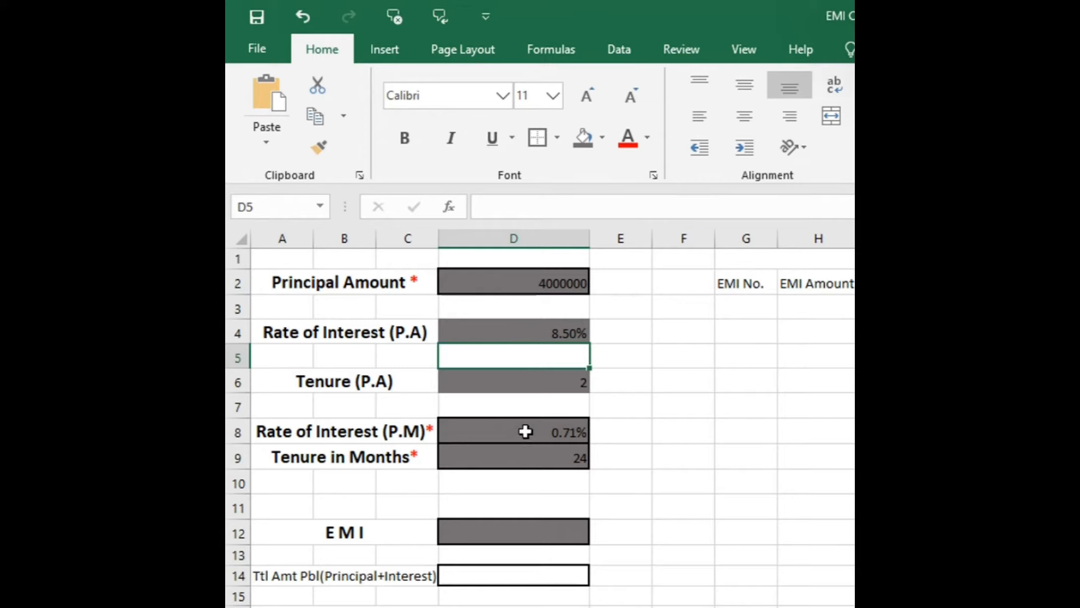
pyautogui.click(560, 378)
pyautogui.write('10')
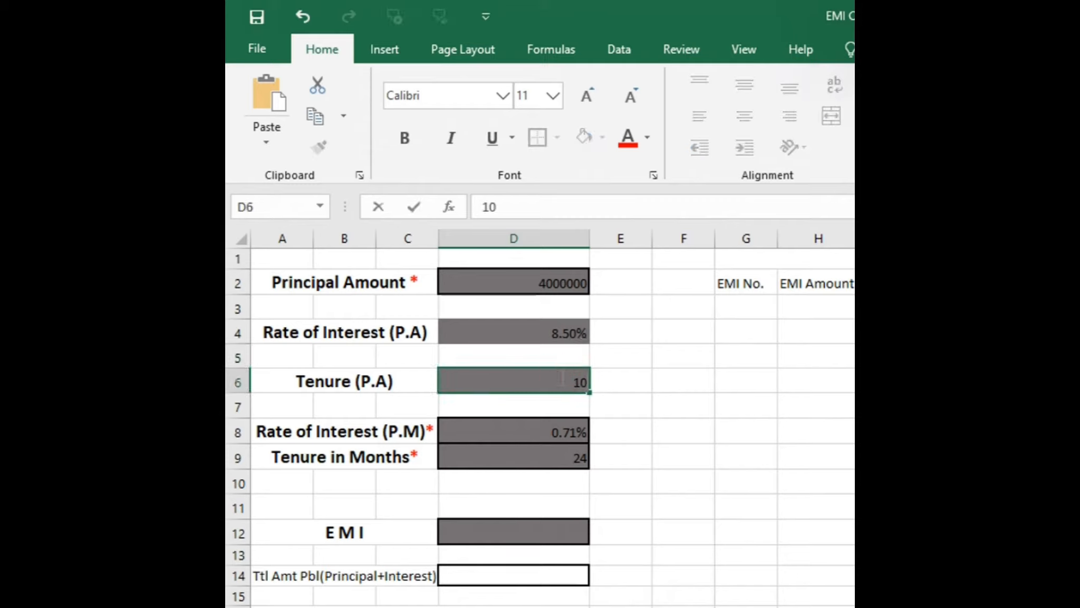
pyautogui.press('Return')
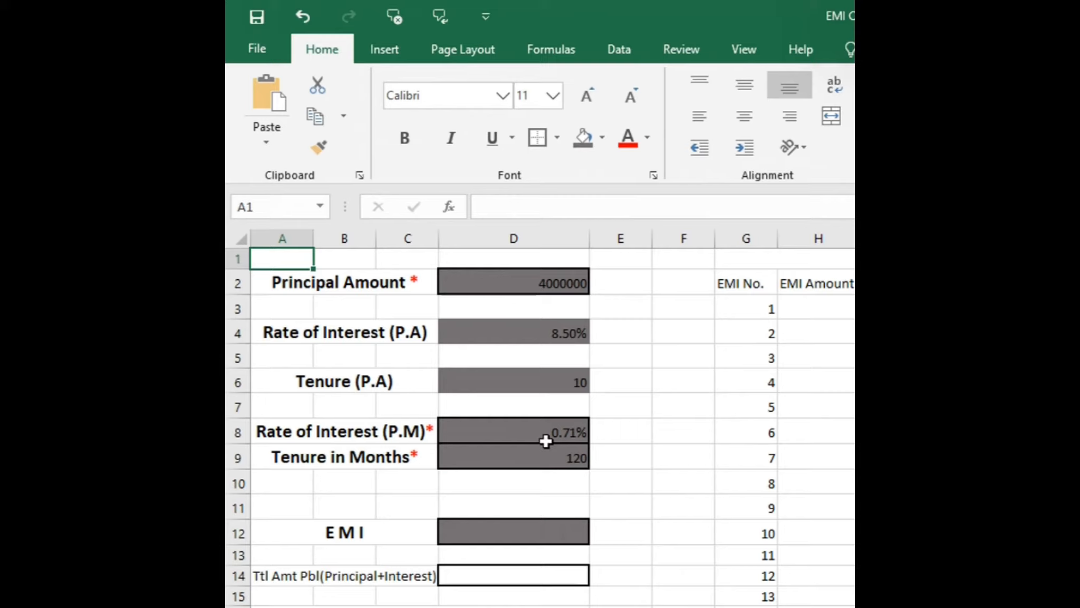
pyautogui.press('Down')
pyautogui.press('Down')
pyautogui.press('Down')
pyautogui.press('Down')
pyautogui.press('Down')
pyautogui.press('Down')
pyautogui.press('Down')
pyautogui.press('Down')
pyautogui.press('Down')
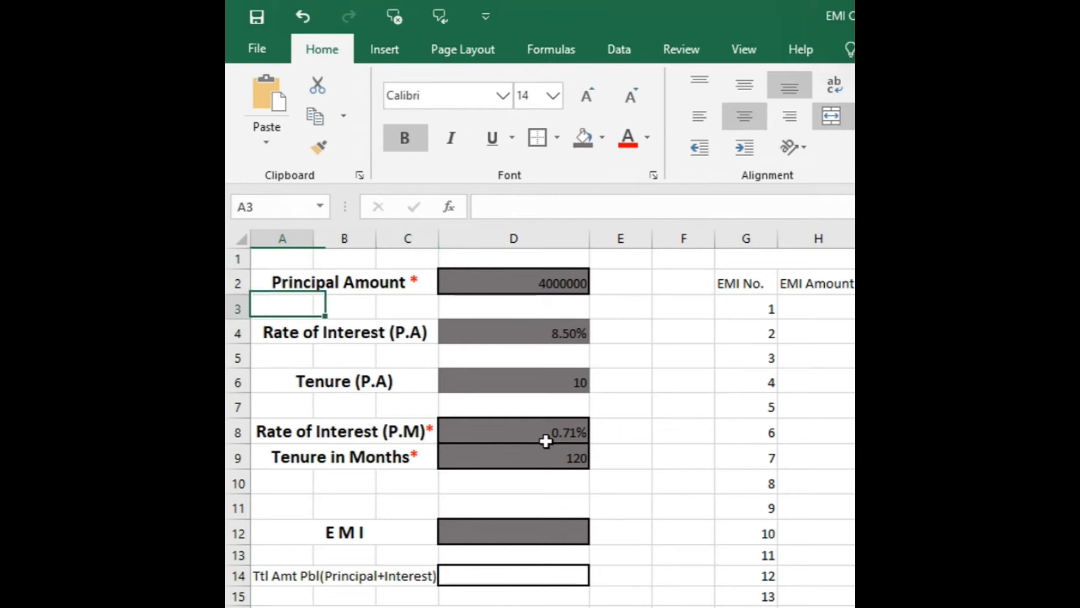
pyautogui.press('Up')
pyautogui.press('Up')
pyautogui.press('Up')
pyautogui.press('Up')
pyautogui.press('Up')
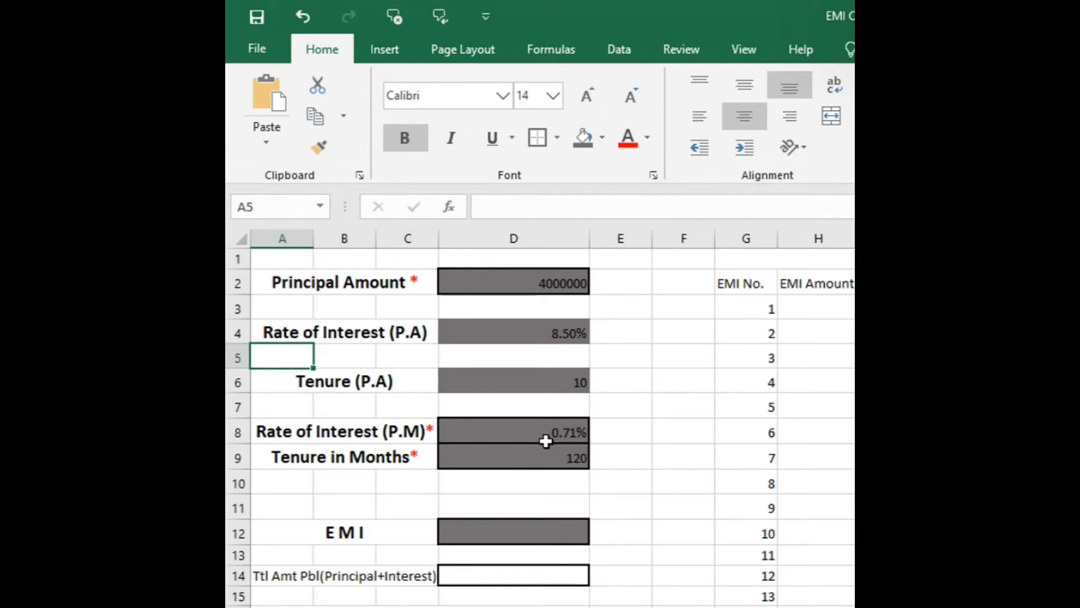
pyautogui.press('Right')
pyautogui.press('Right')
pyautogui.press('Right')
pyautogui.press('Right')
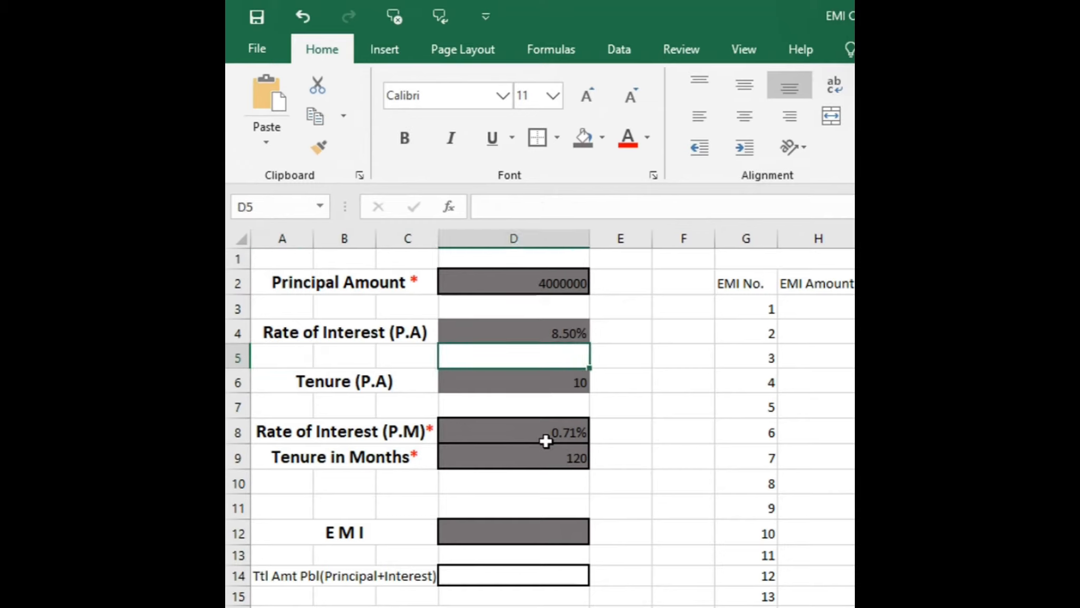
pyautogui.press('Down')
pyautogui.press('Left')
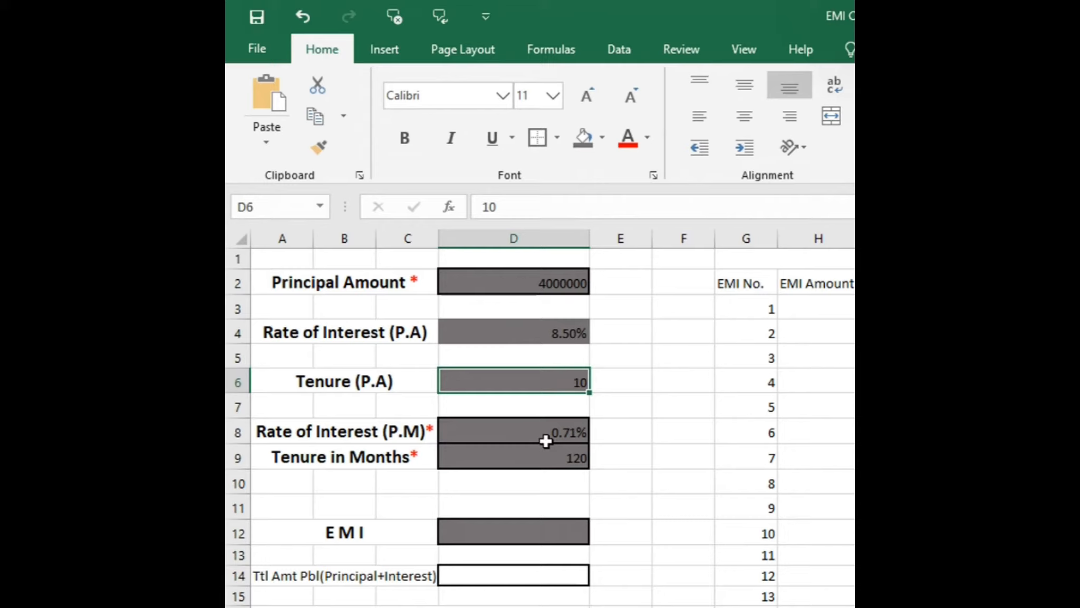
pyautogui.press('Up')
pyautogui.press('Up')
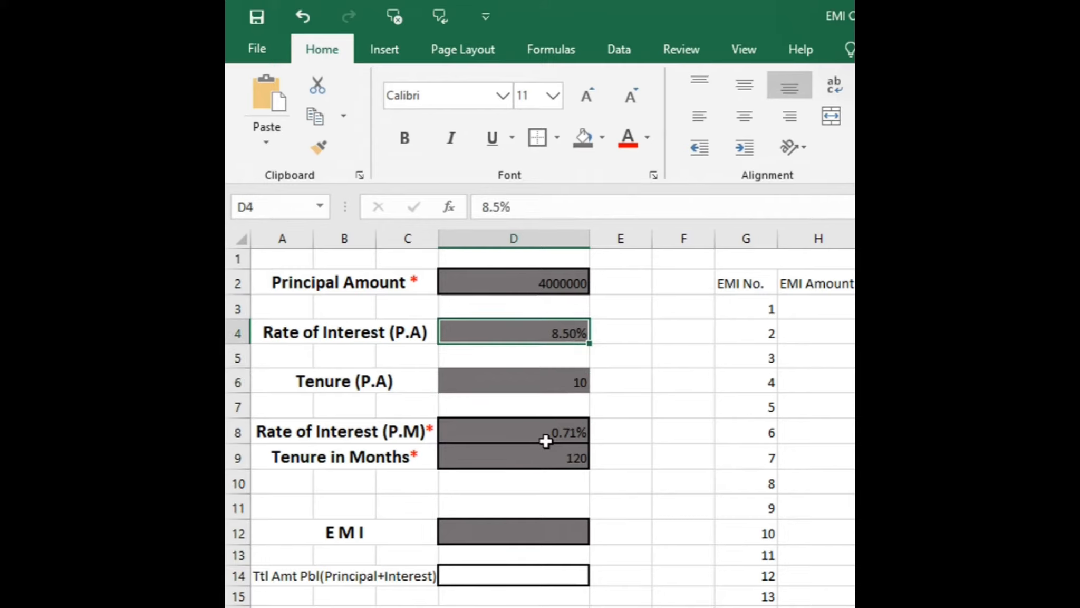
pyautogui.press('Down')
pyautogui.press('Down')
pyautogui.press('Down')
pyautogui.press('Down')
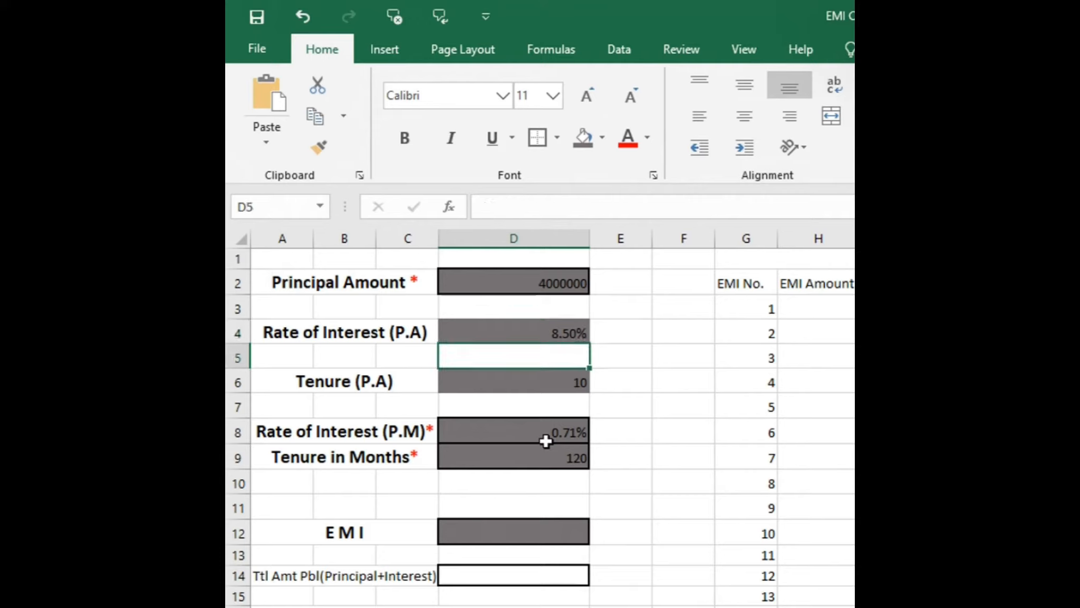
pyautogui.press('Up')
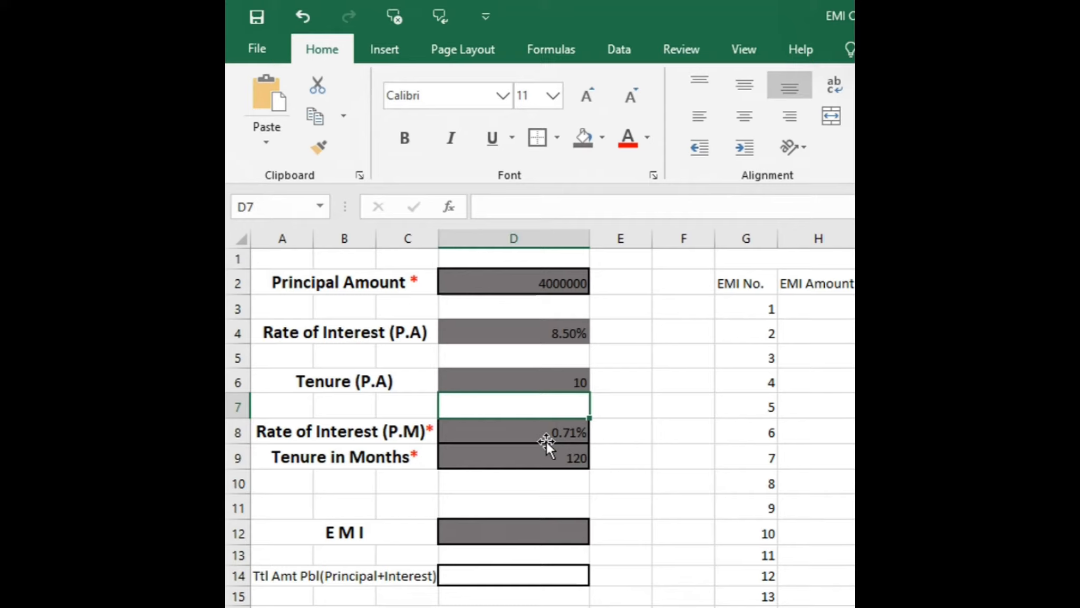
# - Calculate the EMI in D12 with the formula =-PMT(D8,D9,D2), using the monthly rate, tenure in months and principal
pyautogui.press('Down')
pyautogui.press('Down')
pyautogui.press('Down')
pyautogui.press('Down')
pyautogui.press('Down')
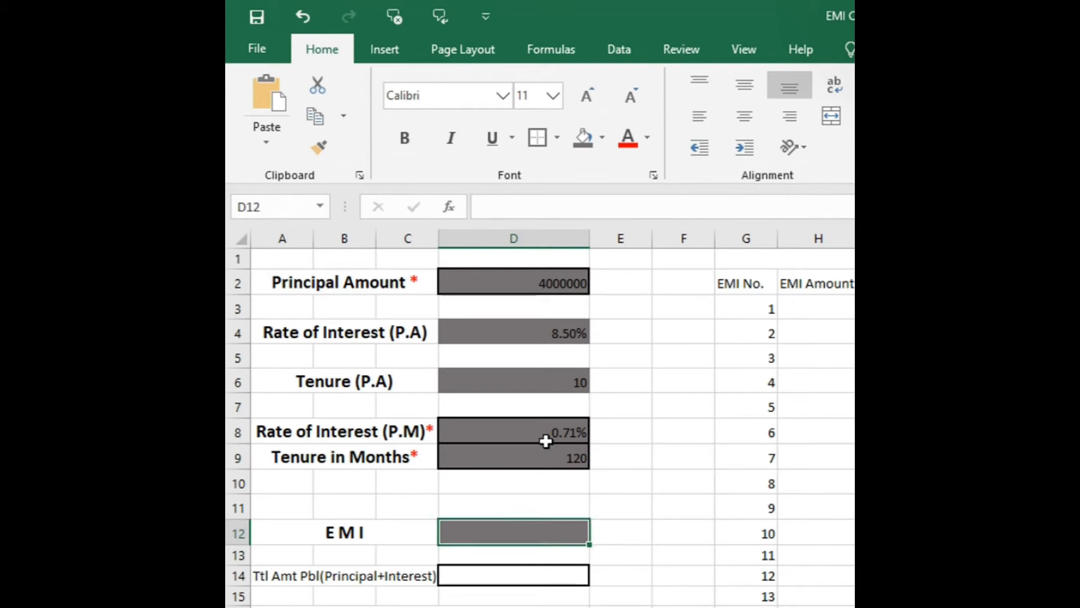
pyautogui.write('=')
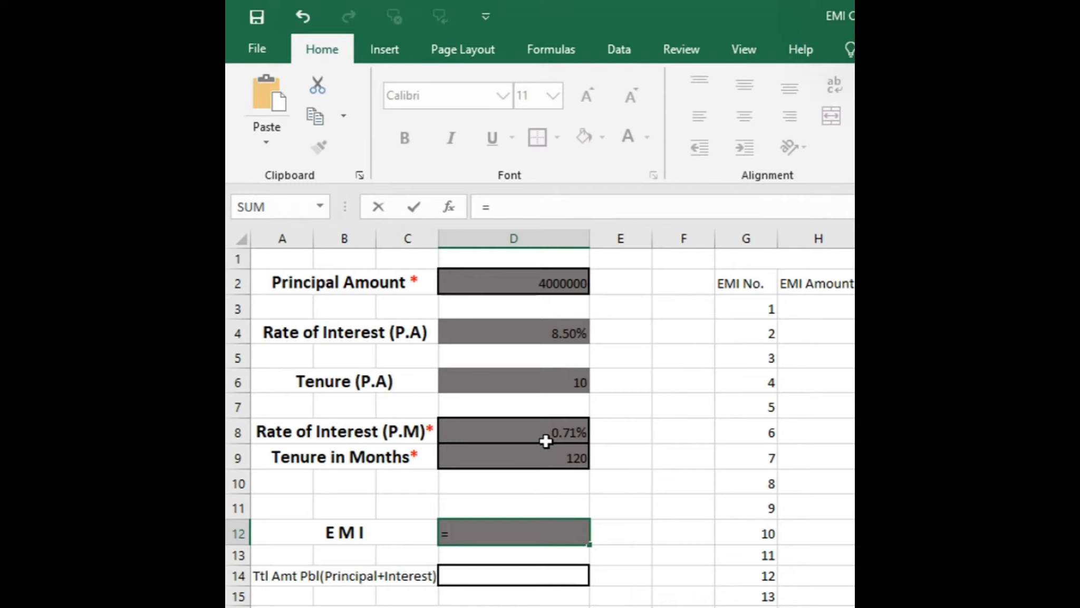
pyautogui.write('-')
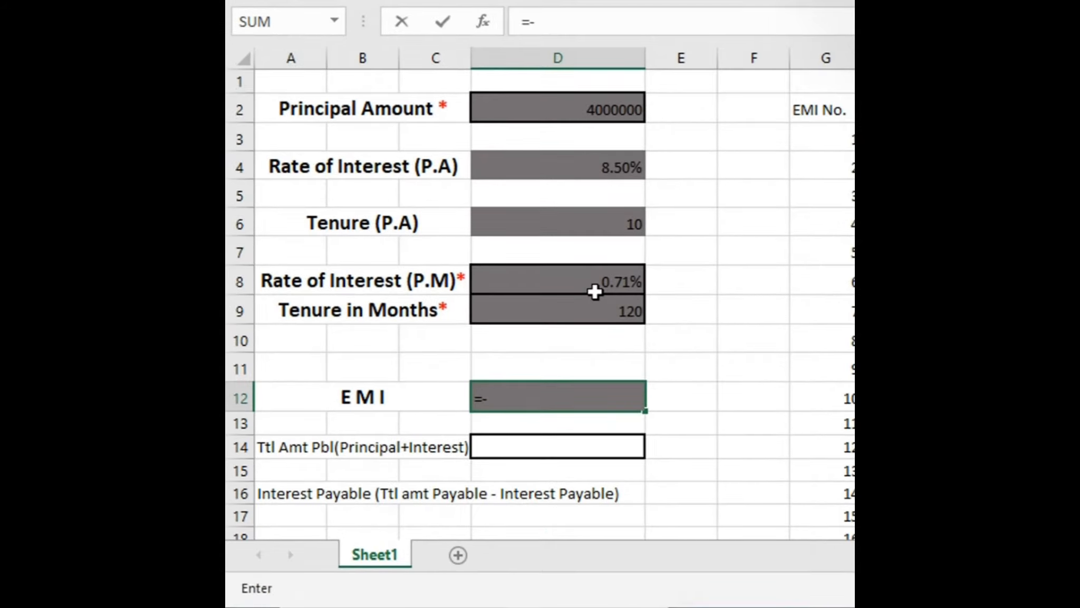
pyautogui.write('pmt')
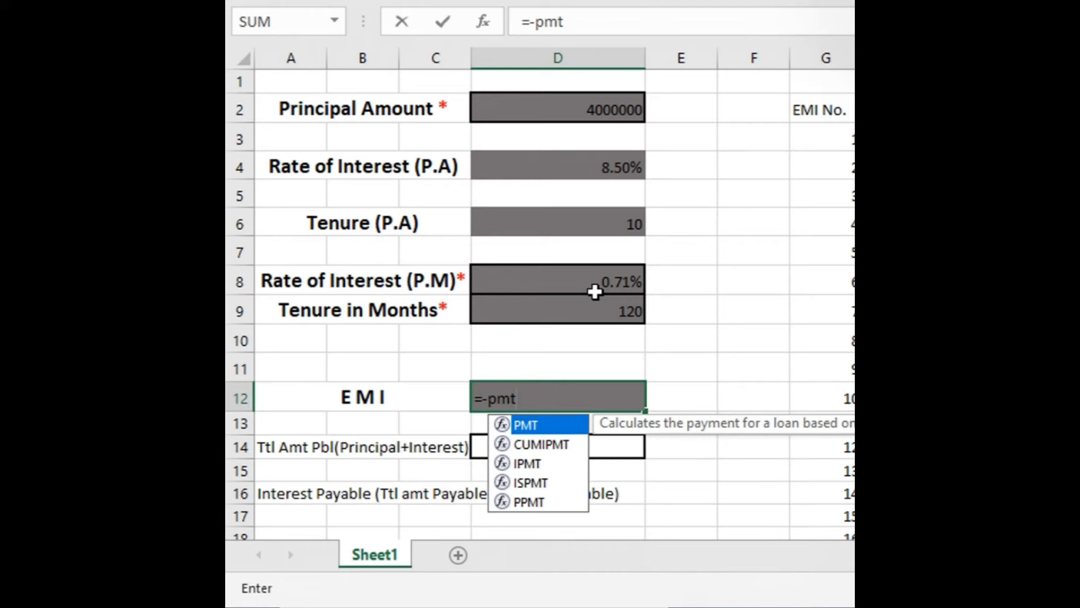
pyautogui.write('(')
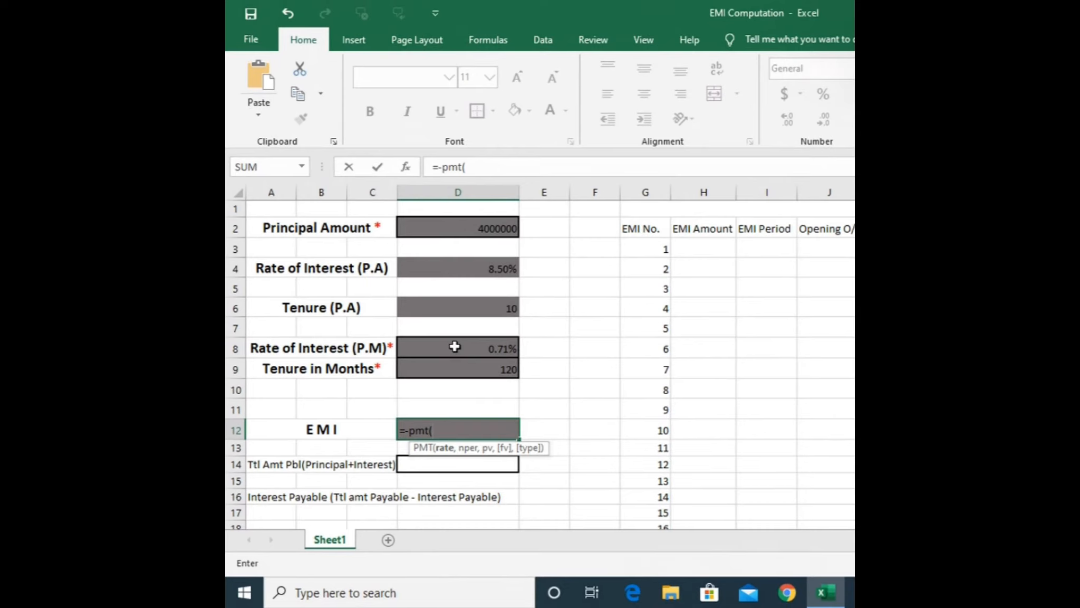
pyautogui.click(455, 346)
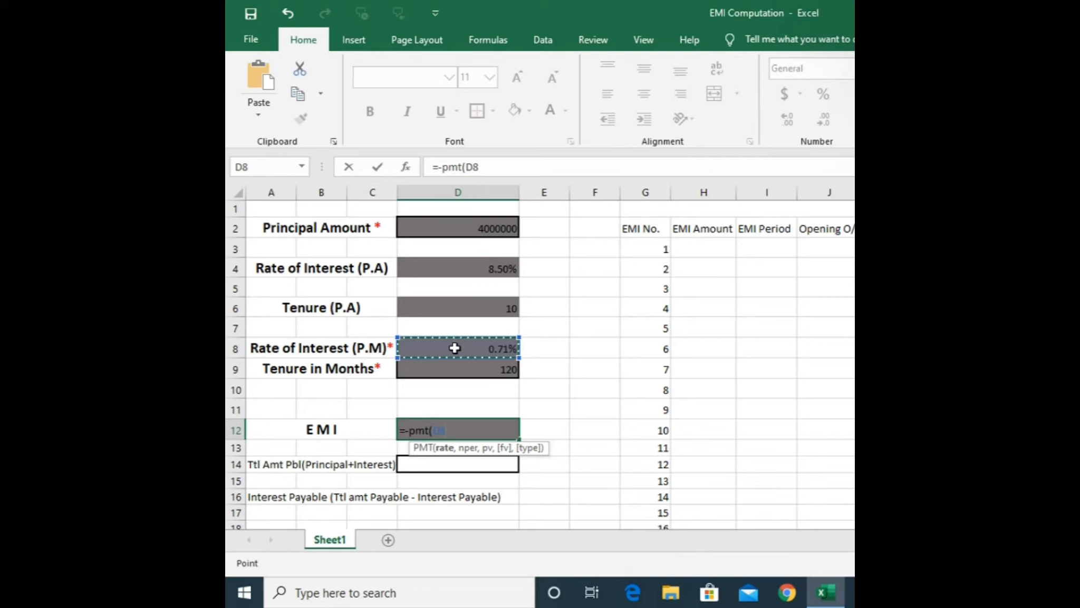
pyautogui.write(',')
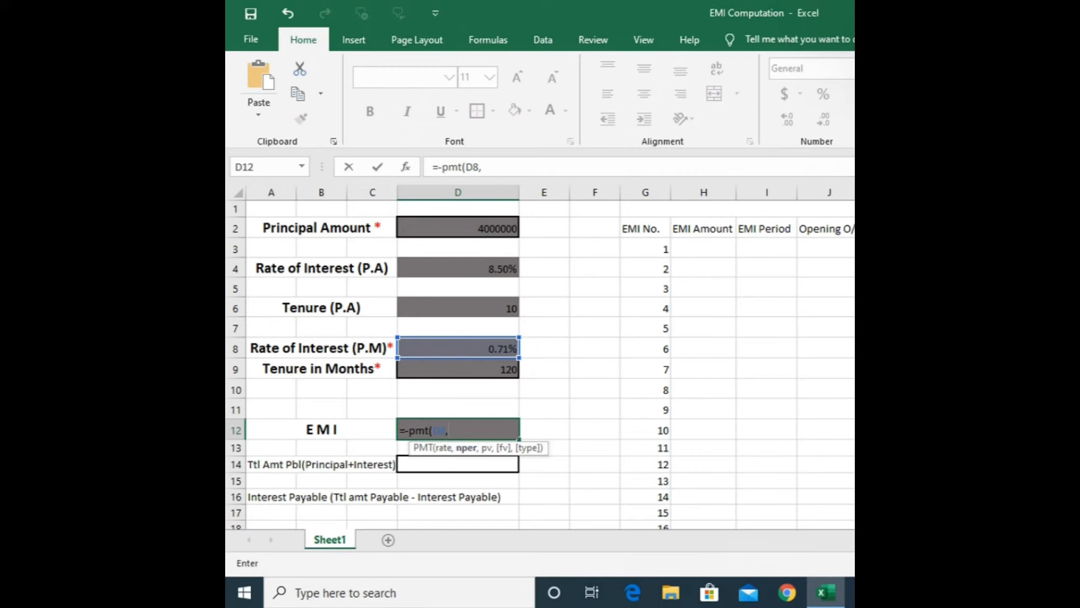
pyautogui.click(473, 370)
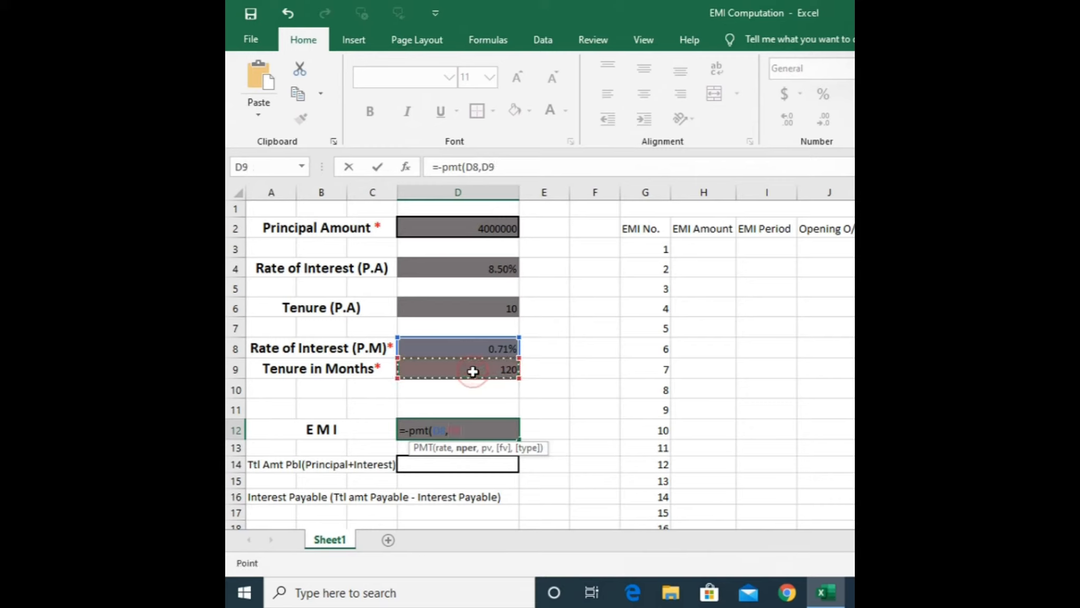
pyautogui.write(',')
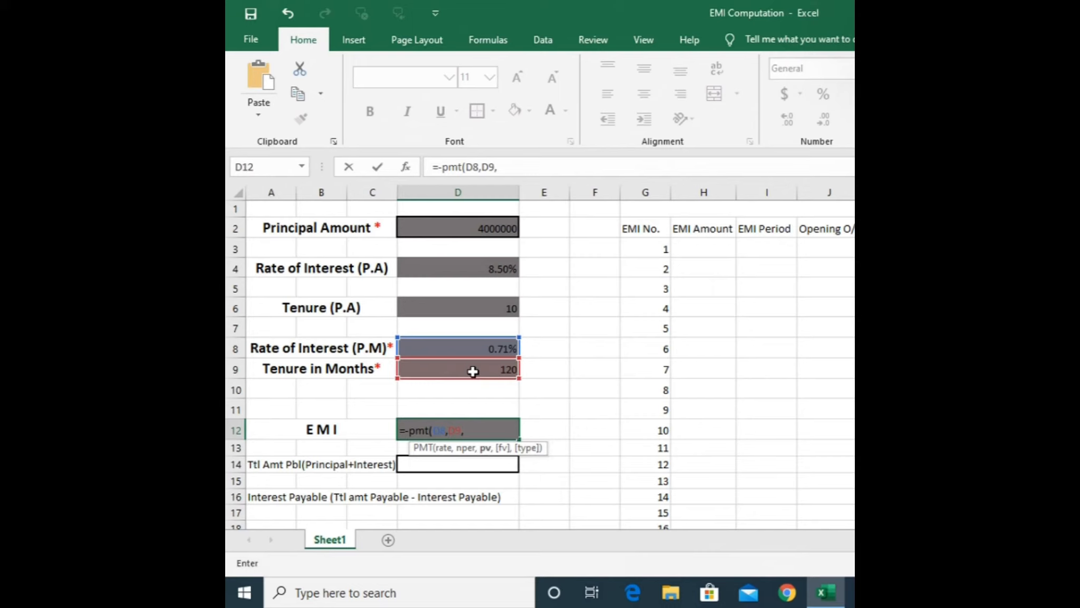
pyautogui.click(465, 227)
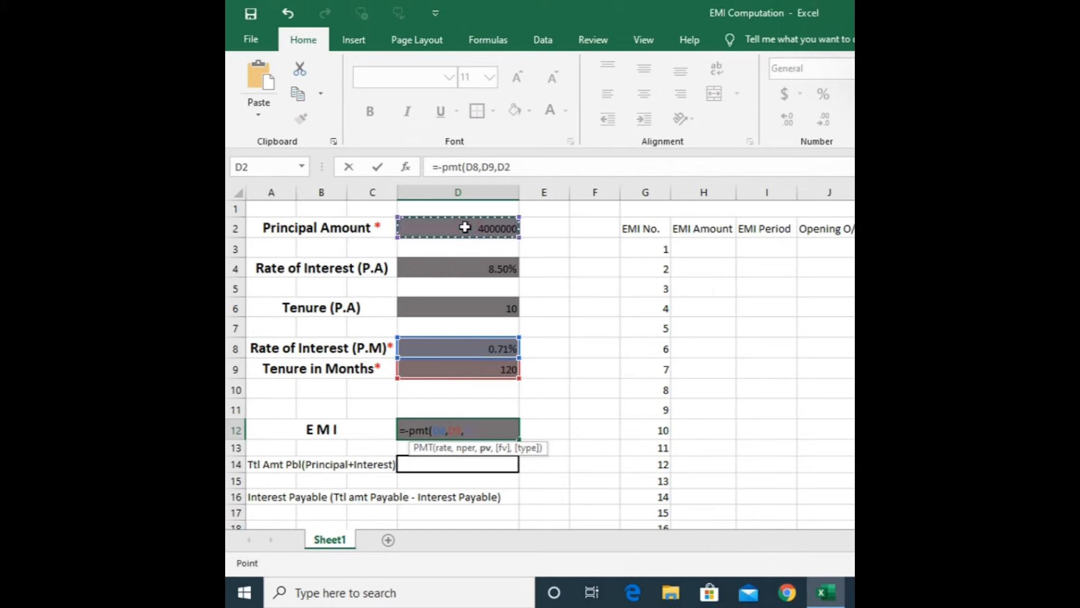
pyautogui.write(')')
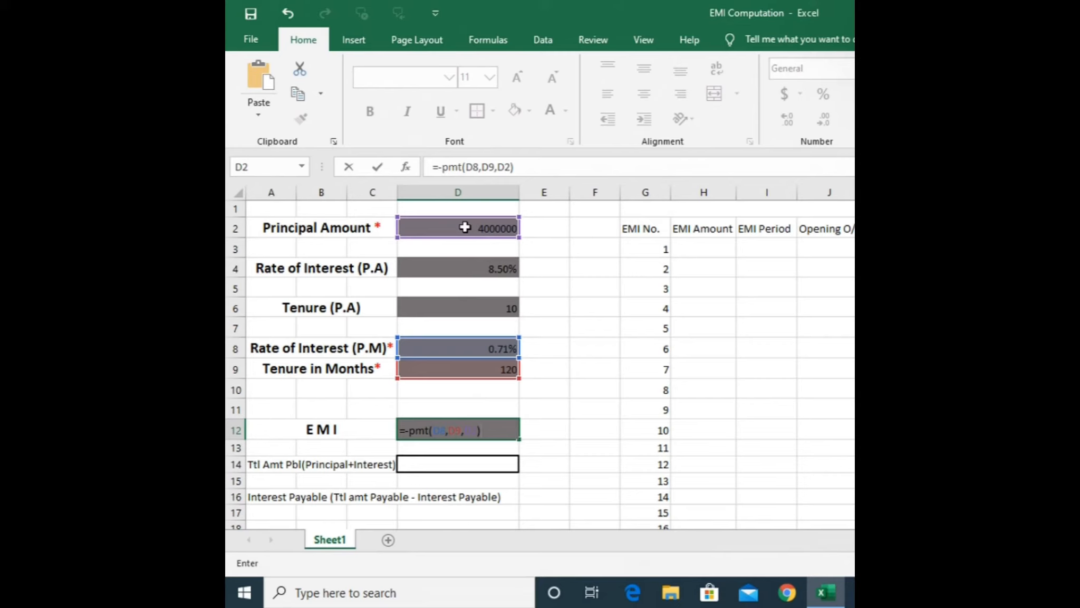
pyautogui.press('Return')
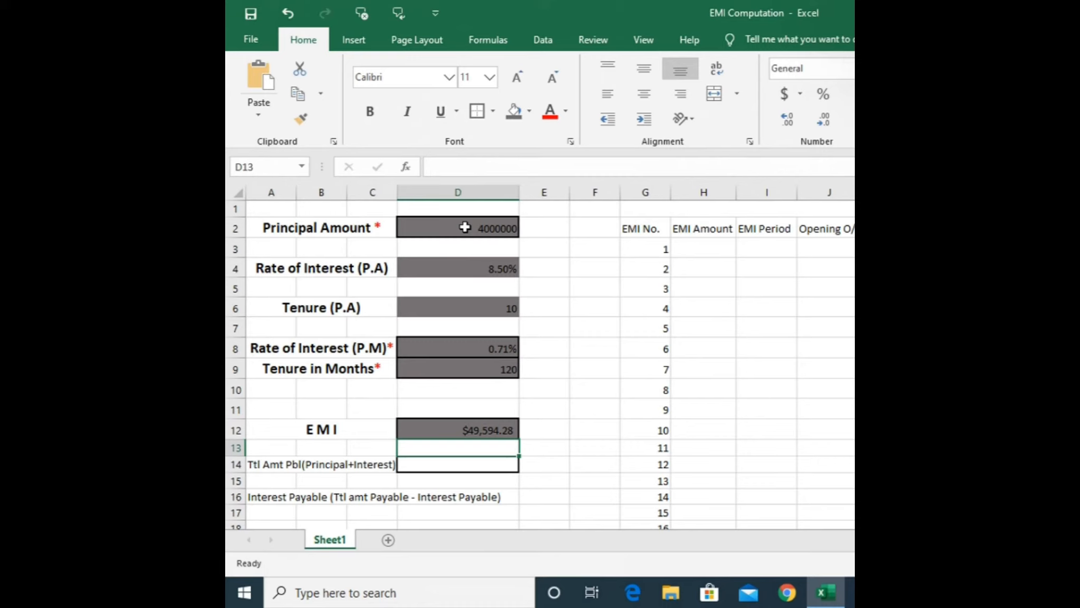
# - Calculate the total amount payable in D14 by multiplying the EMI by the tenure in months with =D12*D9
pyautogui.click(565, 382)
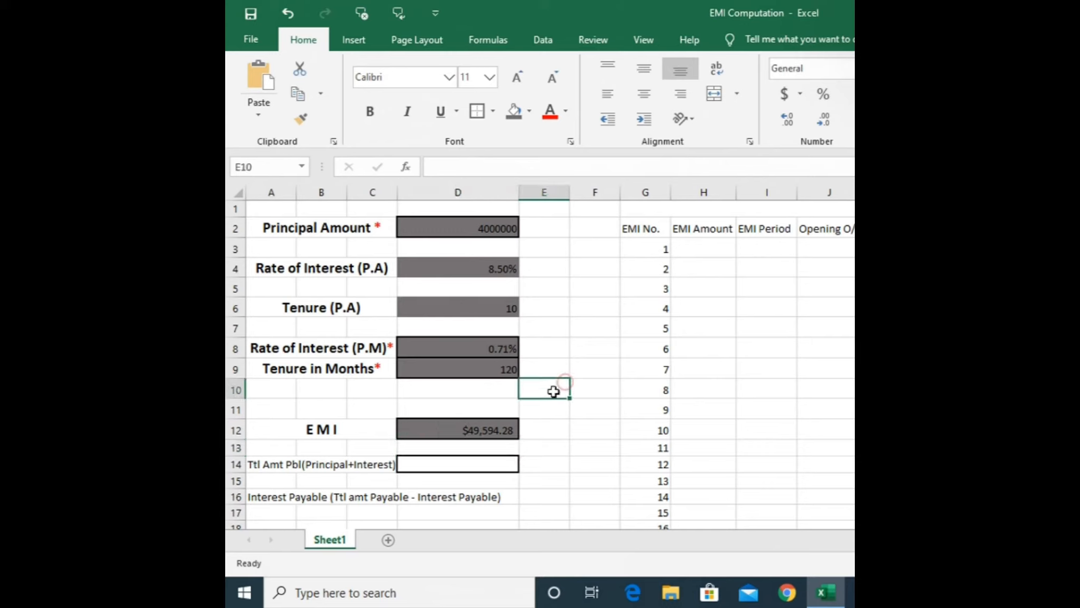
pyautogui.click(457, 466)
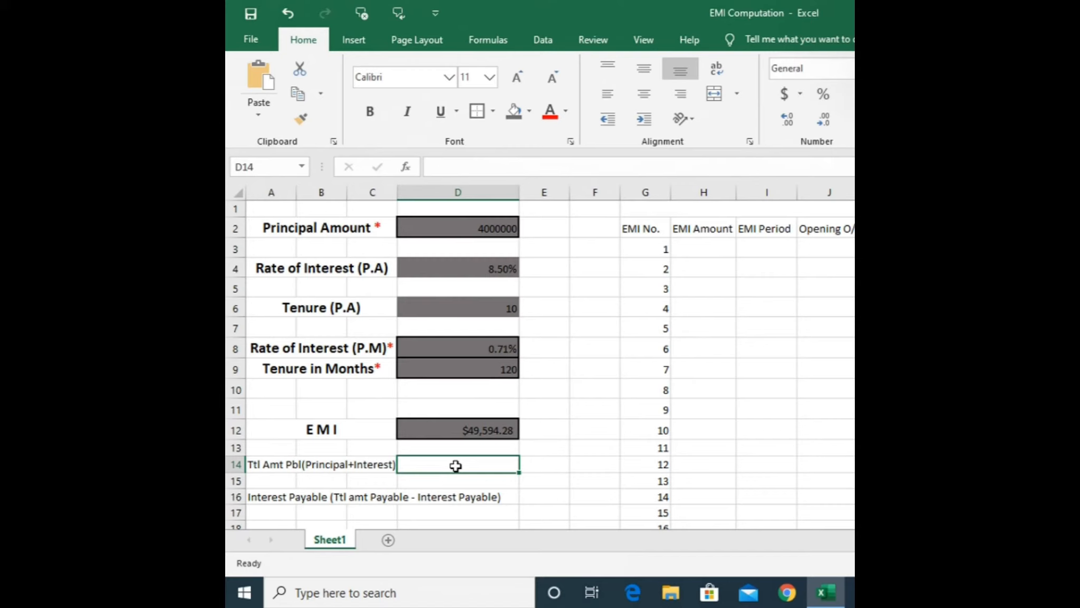
pyautogui.write('=')
pyautogui.click(473, 429)
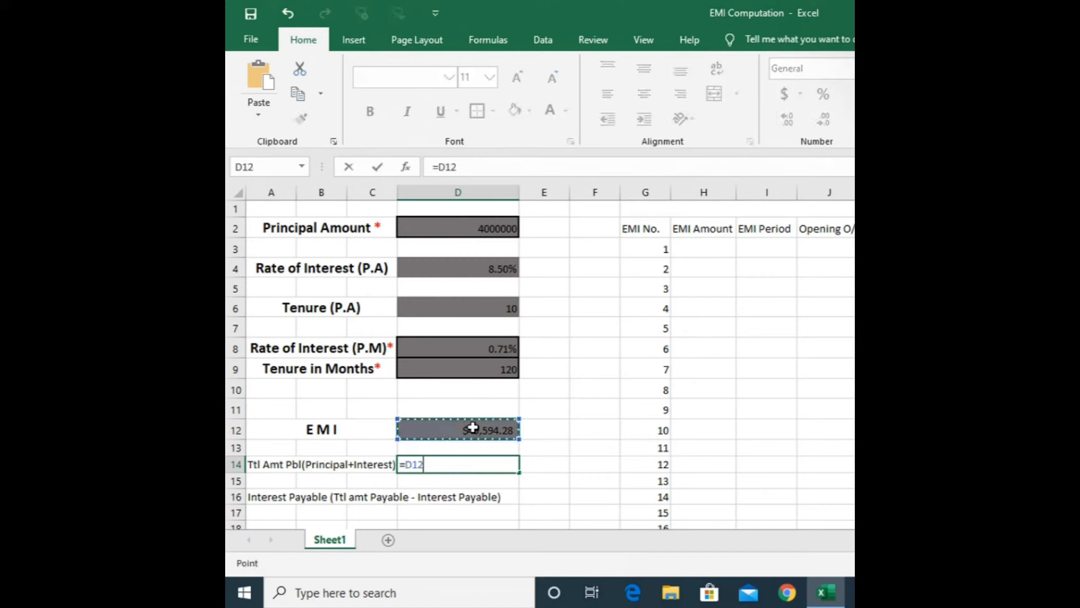
pyautogui.write('*')
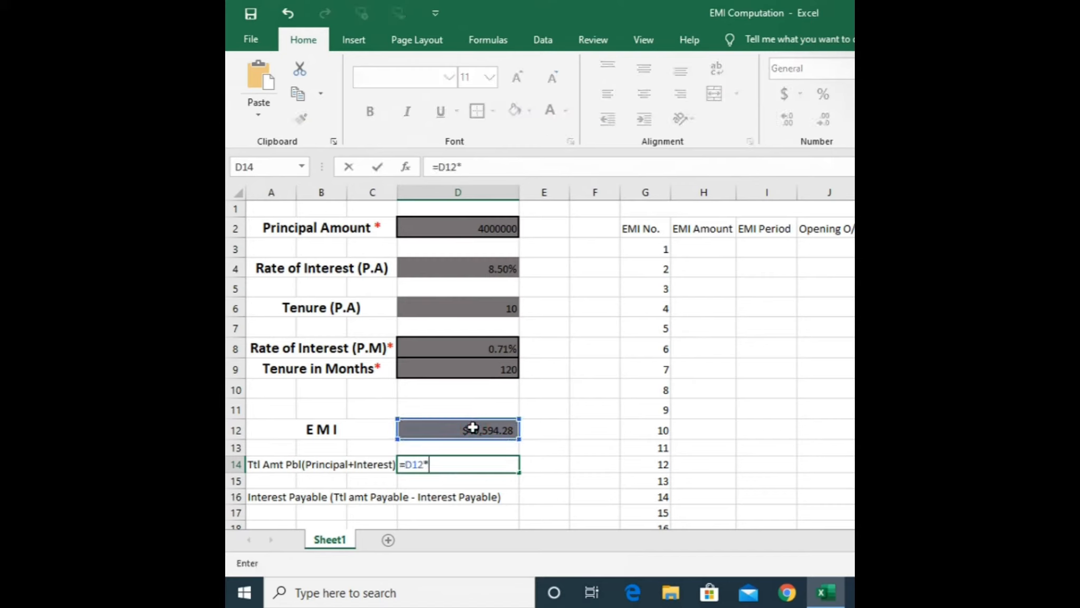
pyautogui.click(475, 370)
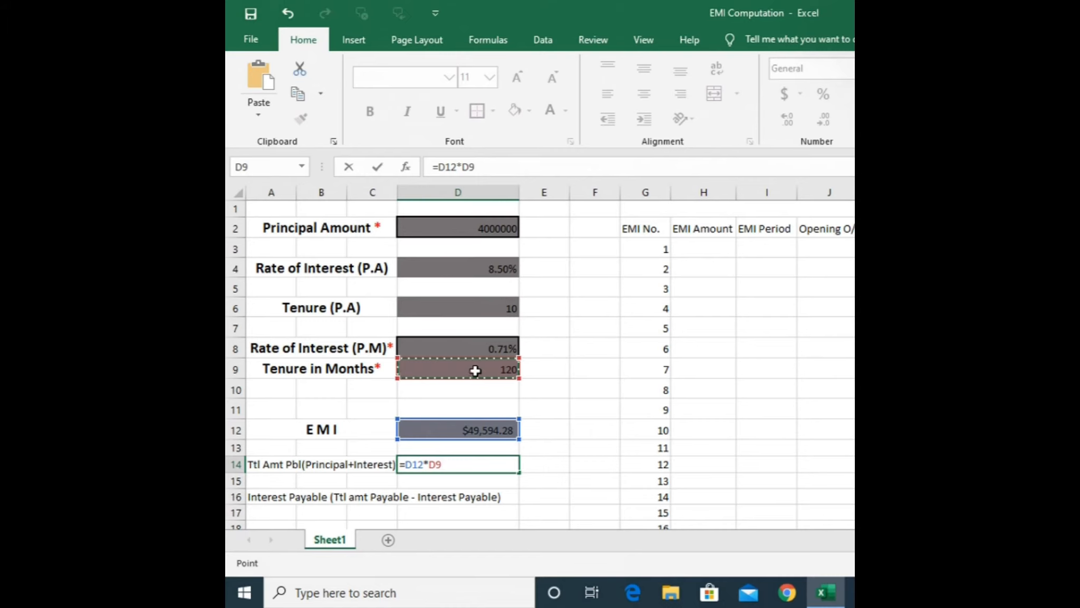
pyautogui.press('Return')
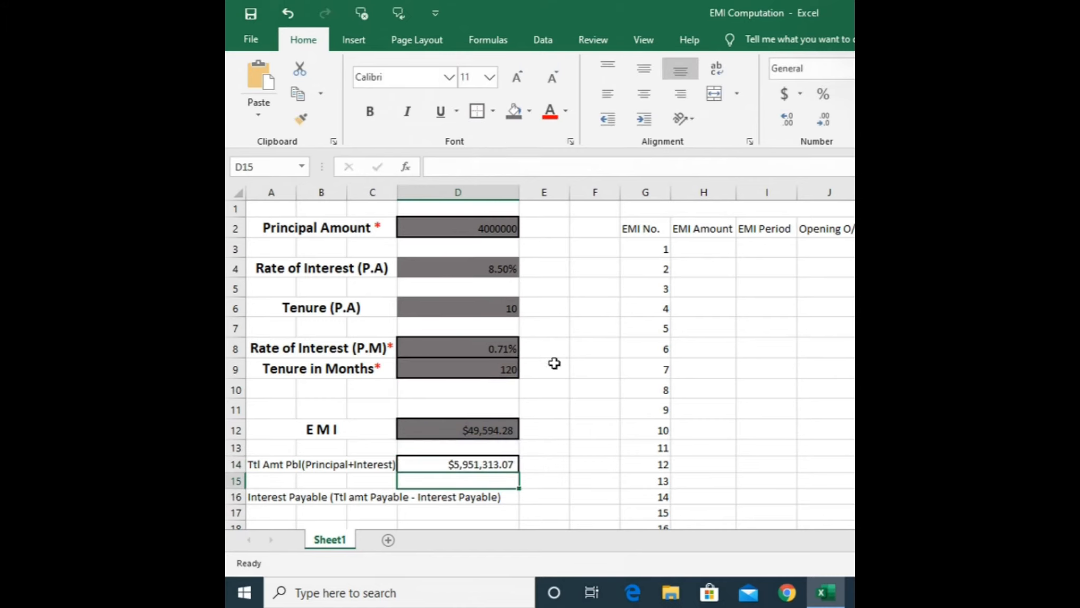
# - Change the annual tenure in D6 to 15 to recalculate the EMI and total amount payable
pyautogui.click(612, 391)
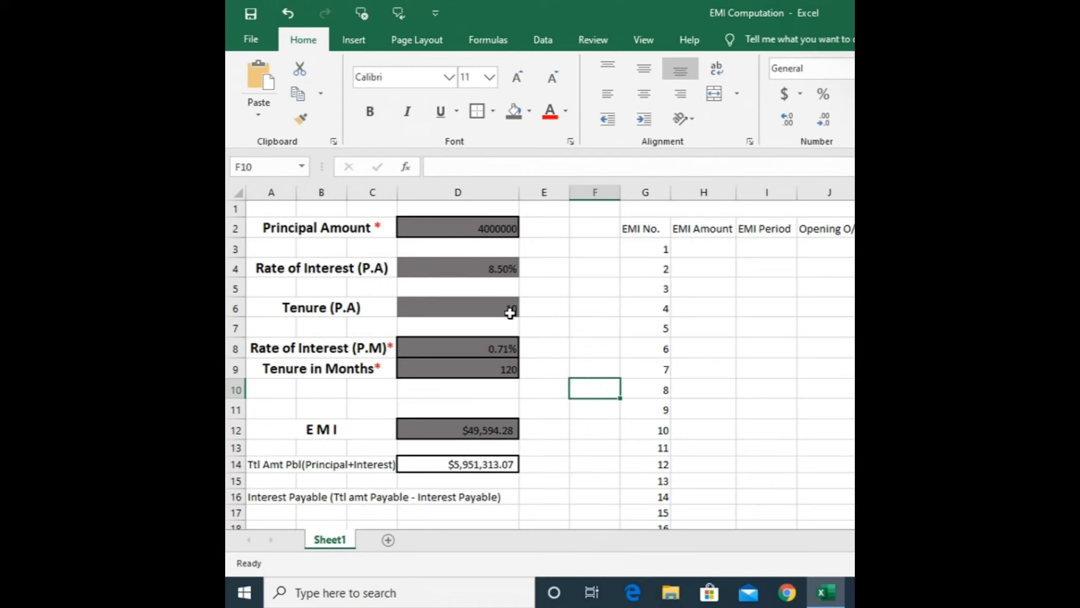
pyautogui.click(491, 307)
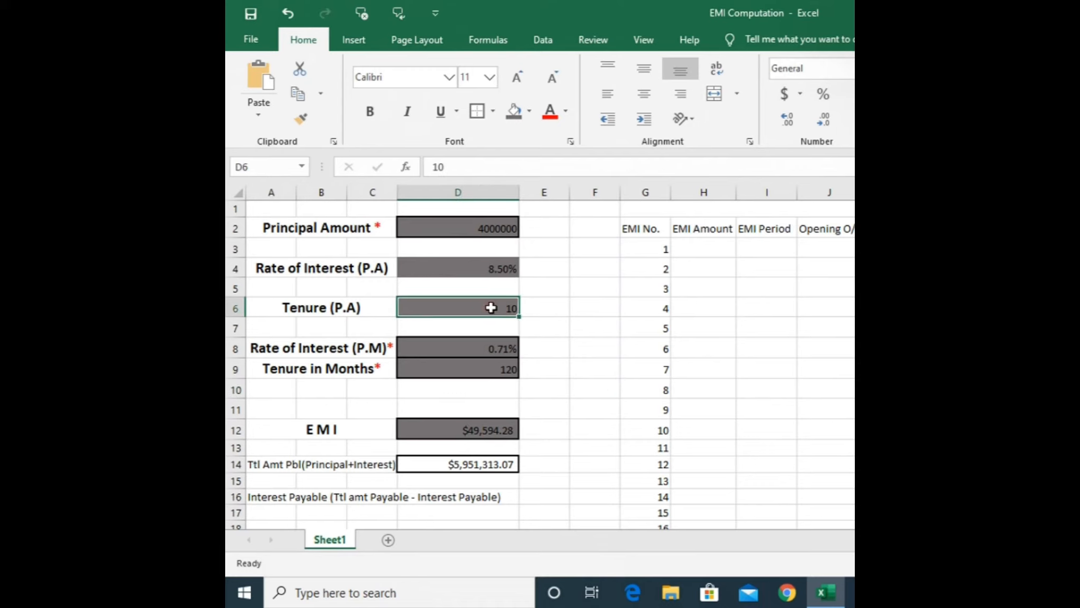
pyautogui.write('15')
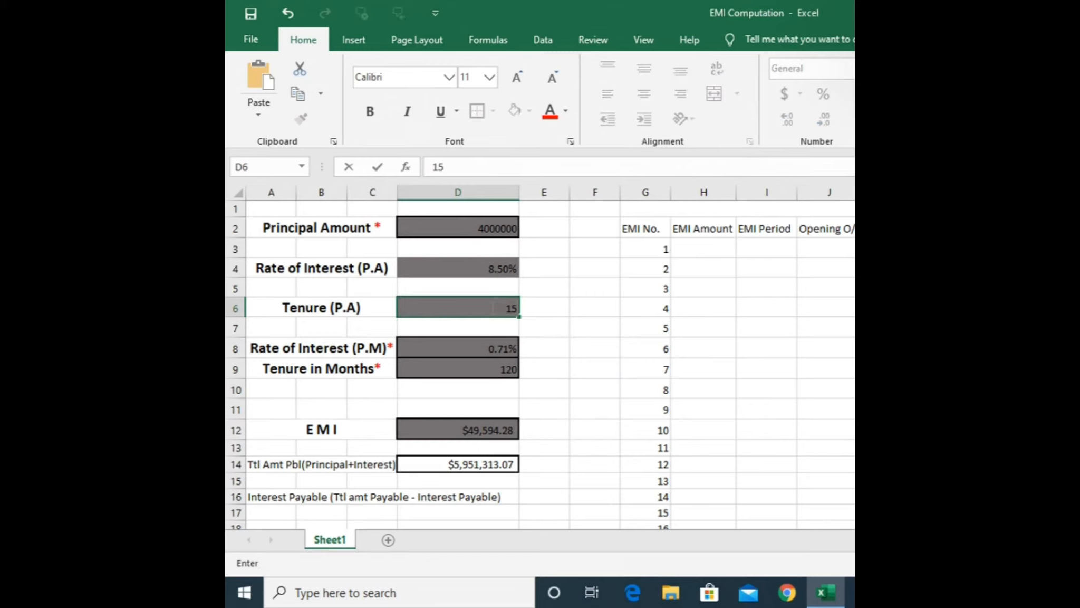
pyautogui.press('Return')
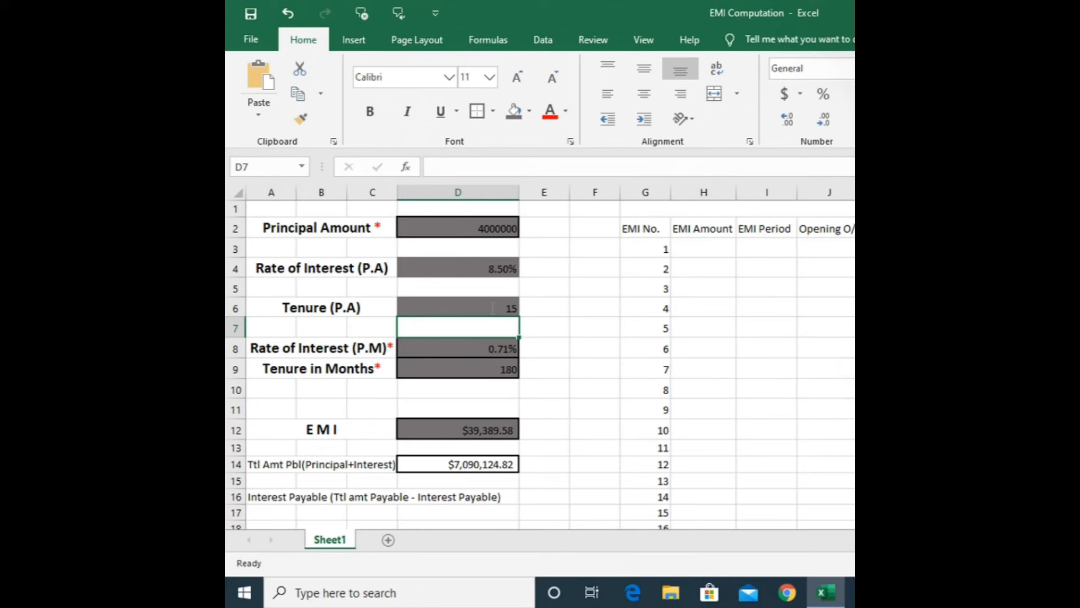
# - Change the annual tenure in D6 to 5 to recalculate the EMI and total amount payable
pyautogui.click(492, 307)
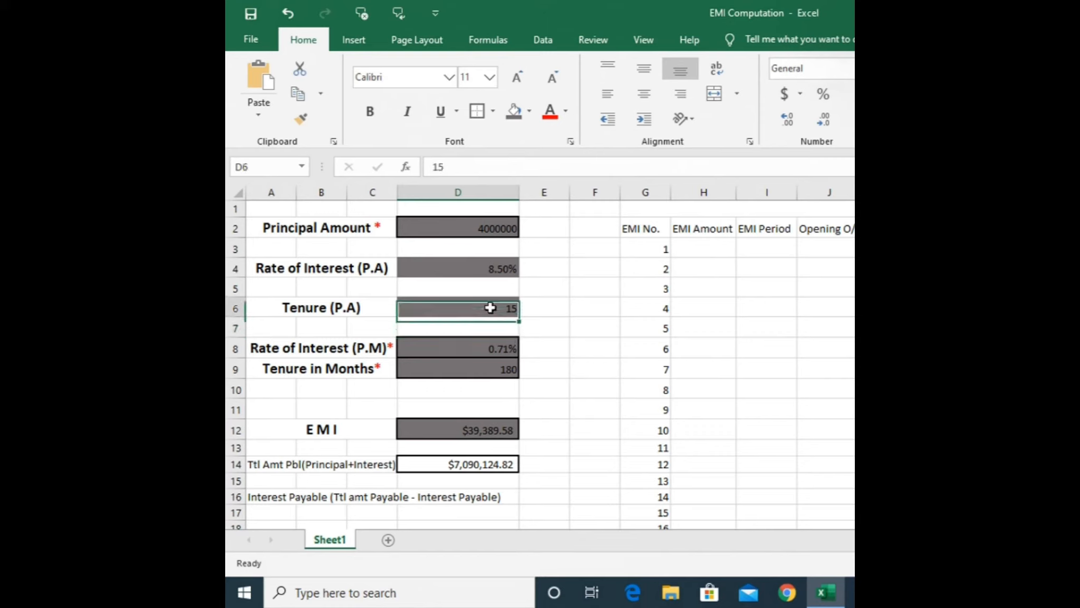
pyautogui.write('5')
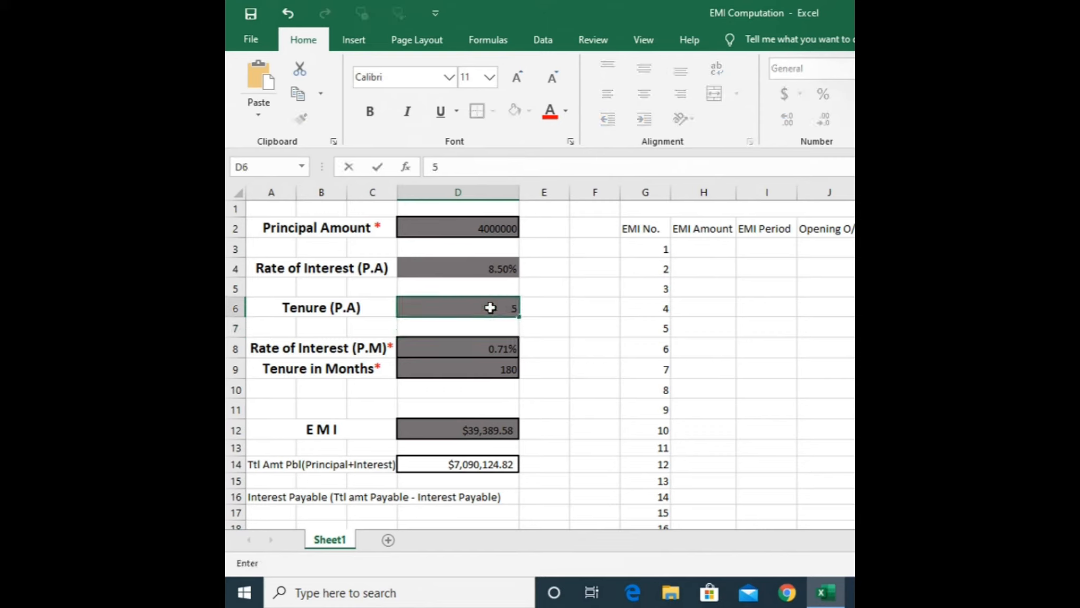
pyautogui.press('Return')
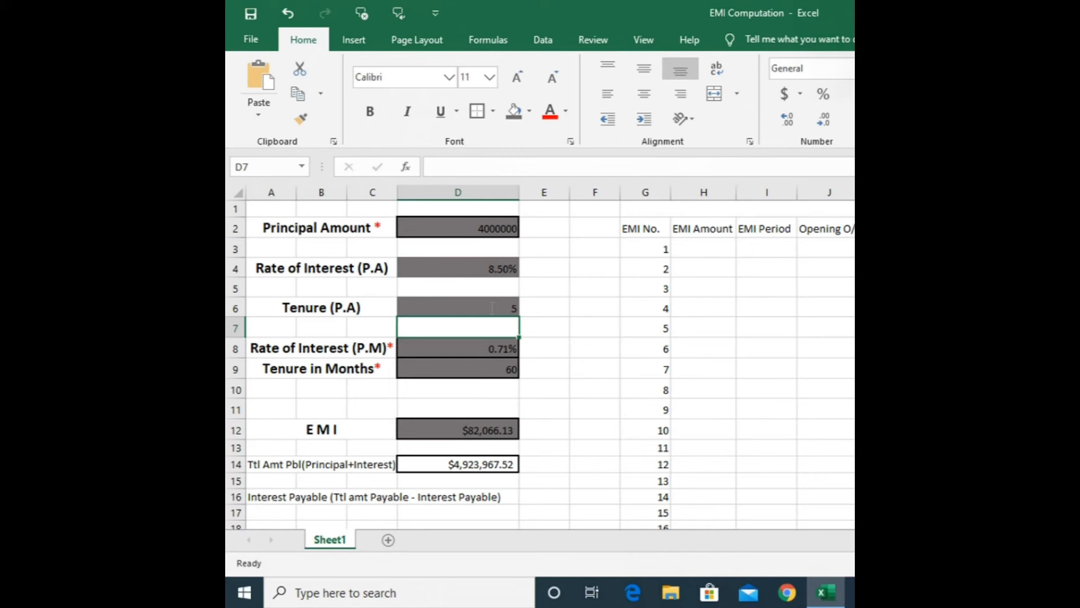
# - Review the EMI in D12, the principal amount in D2 and the total amount payable in D14
pyautogui.press('Down')
pyautogui.press('Down')
pyautogui.press('Down')
pyautogui.press('Down')
pyautogui.press('Down')
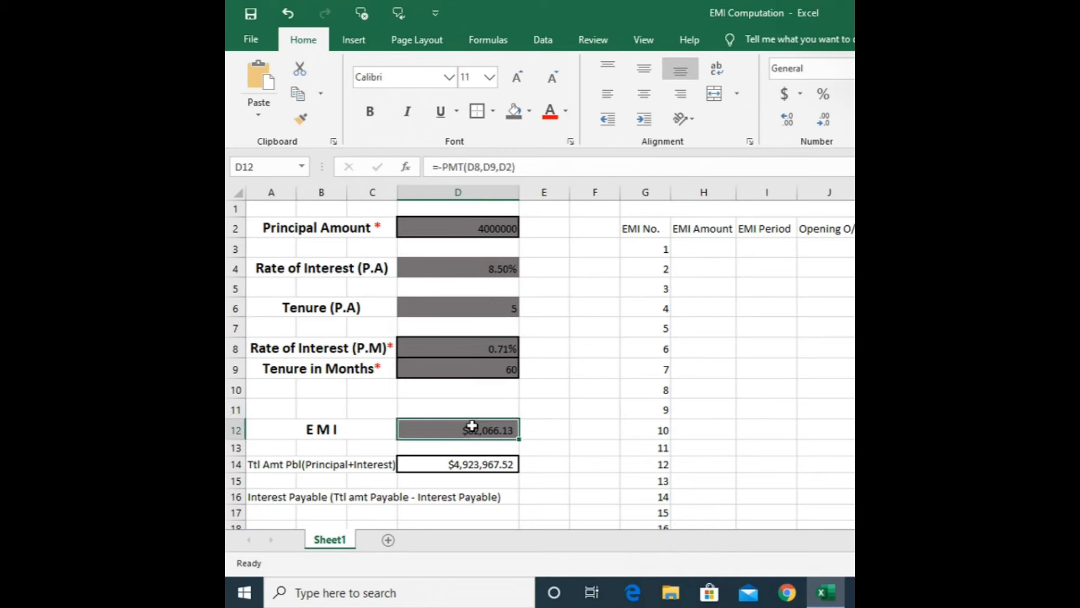
pyautogui.press('Up')
pyautogui.press('Up')
pyautogui.press('Up')
pyautogui.press('Up')
pyautogui.press('Up')
pyautogui.press('Up')
pyautogui.press('Up')
pyautogui.press('Up')
pyautogui.press('Up')
pyautogui.press('Up')
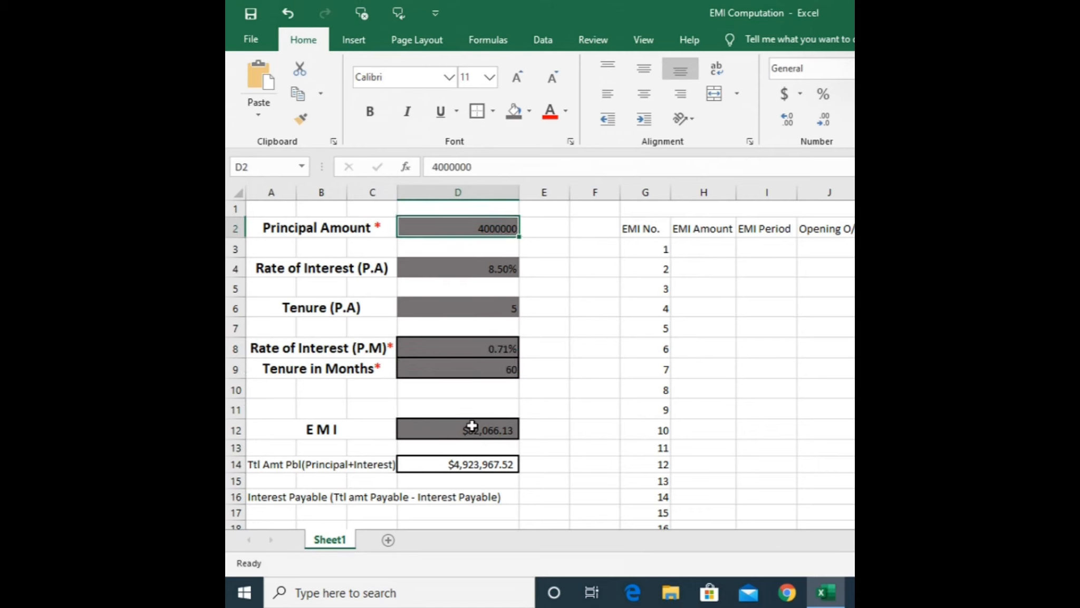
pyautogui.press('Down')
pyautogui.press('Down')
pyautogui.press('Down')
pyautogui.press('Down')
pyautogui.press('Down')
pyautogui.press('Down')
pyautogui.press('Down')
pyautogui.press('Down')
pyautogui.press('Down')
pyautogui.press('Down')
pyautogui.press('Down')
pyautogui.press('Down')
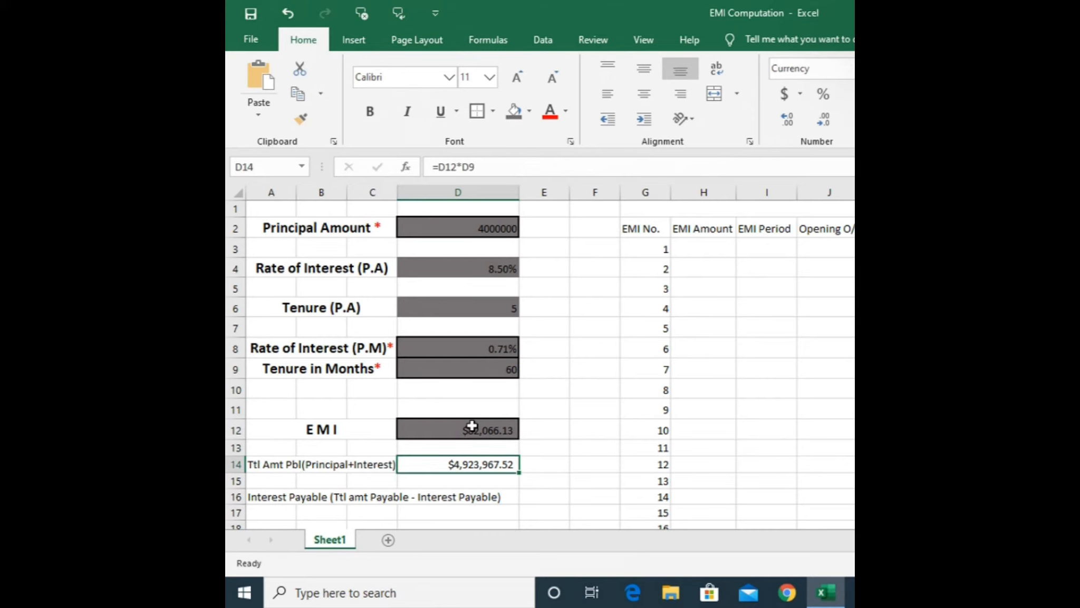
# - Calculate the interest payable in D17 by subtracting the principal from the total amount payable with =D14-D2
pyautogui.press('Down')
pyautogui.press('Down')
pyautogui.press('Down')
pyautogui.press('Down')
pyautogui.press('Up')
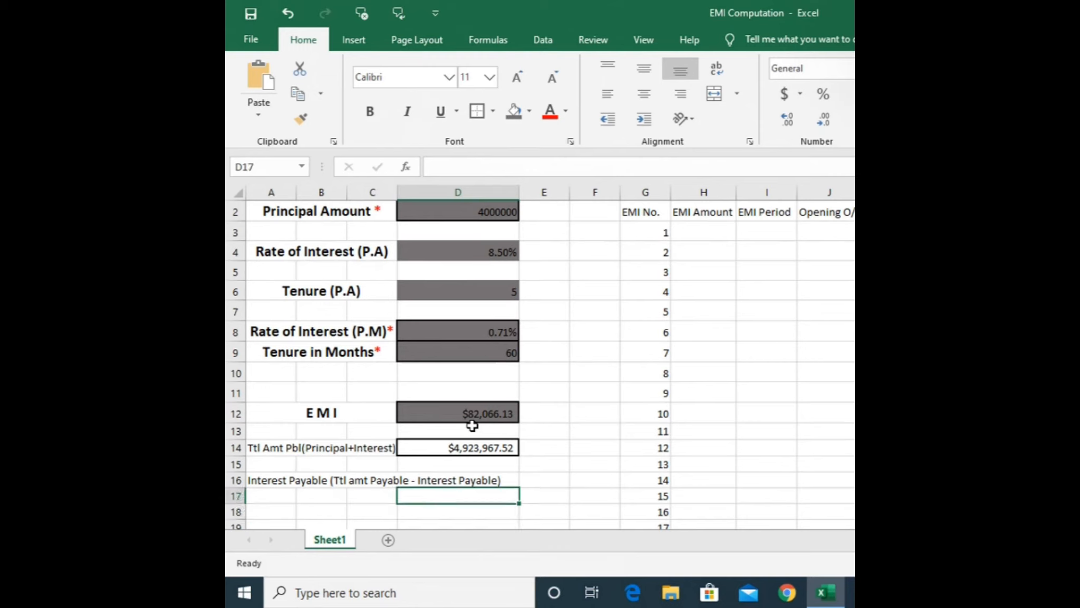
pyautogui.write('=')
pyautogui.press('Up')
pyautogui.press('Up')
pyautogui.press('Up')
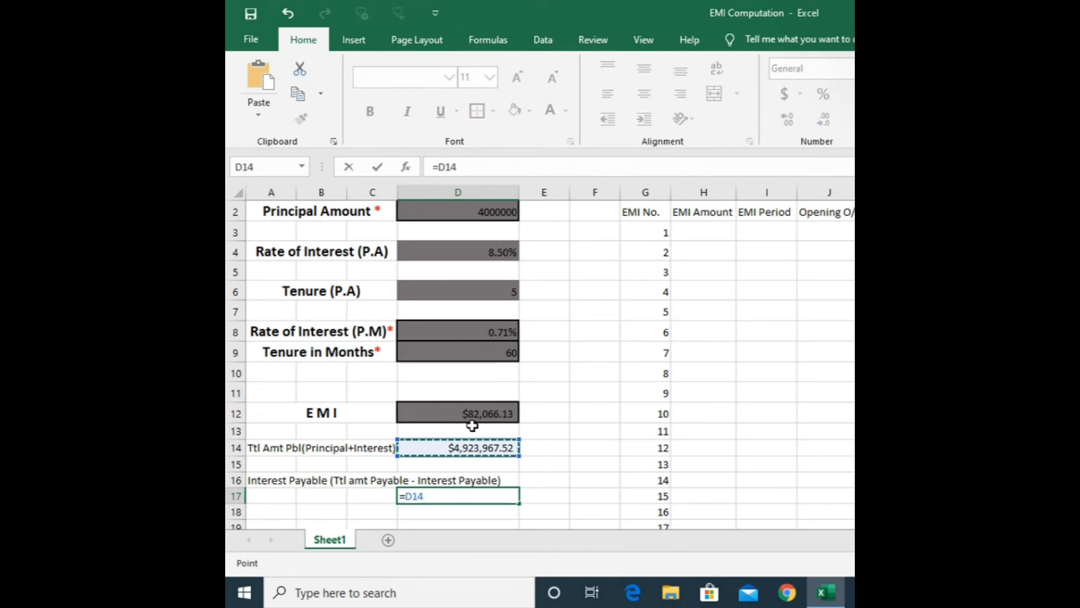
pyautogui.write('-')
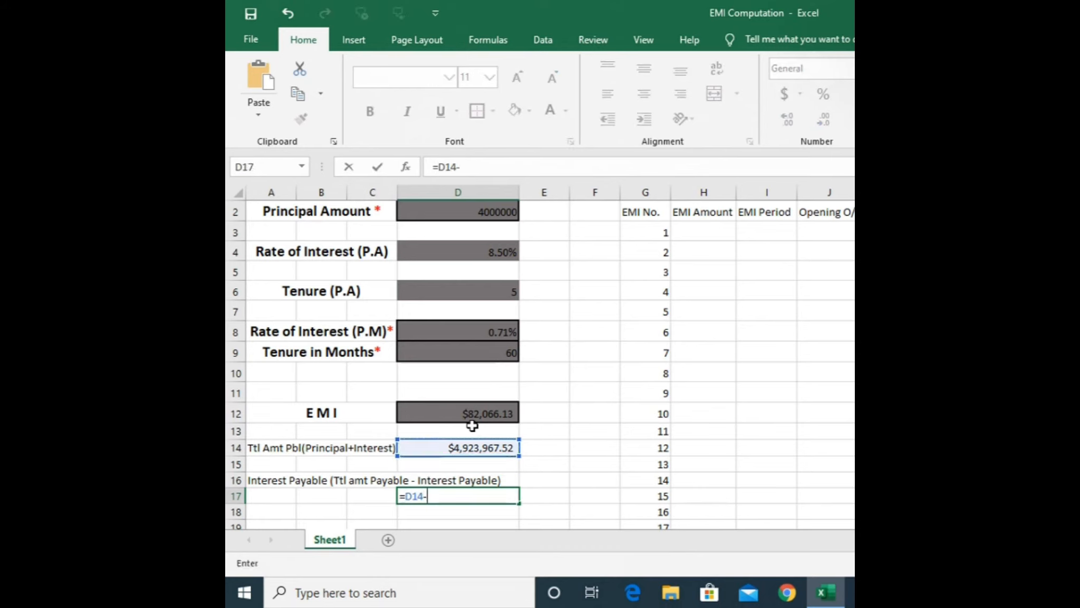
pyautogui.click(462, 216)
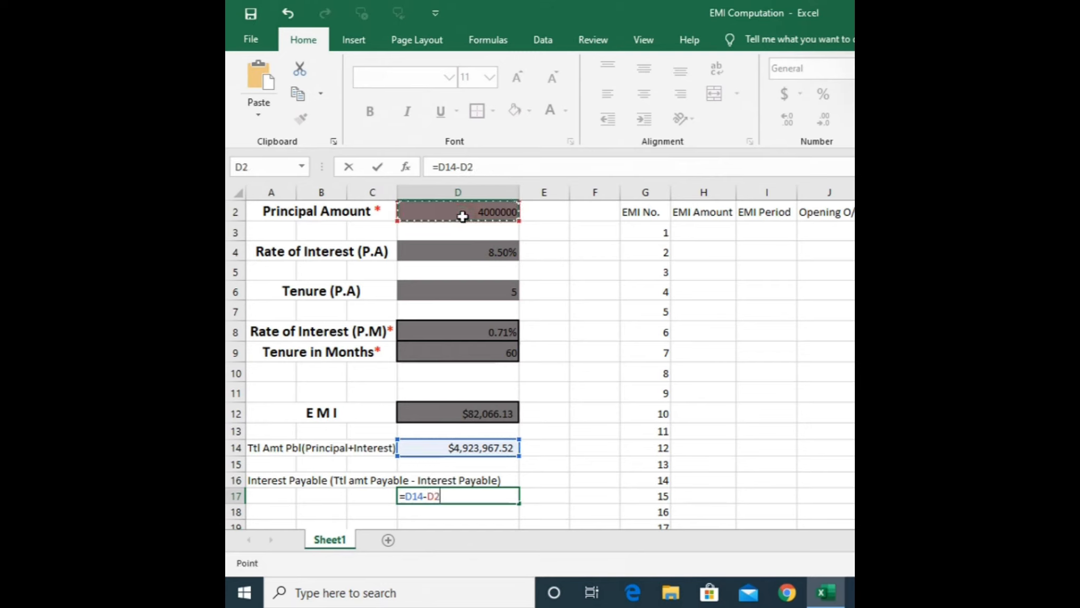
pyautogui.press('Return')
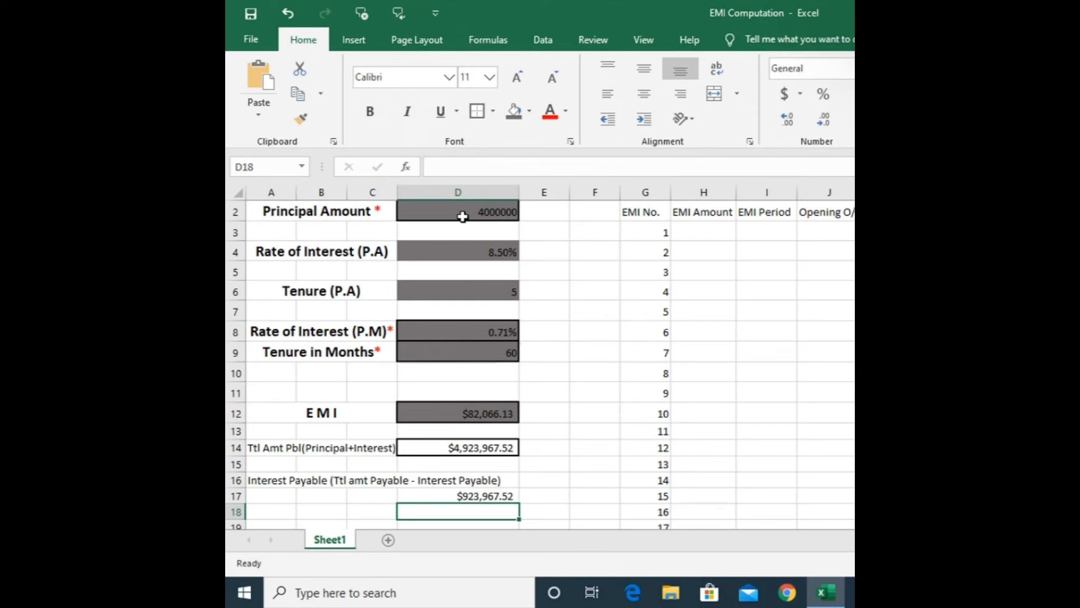
# - Set the principal amount in D2 to 70000
pyautogui.click(431, 216)
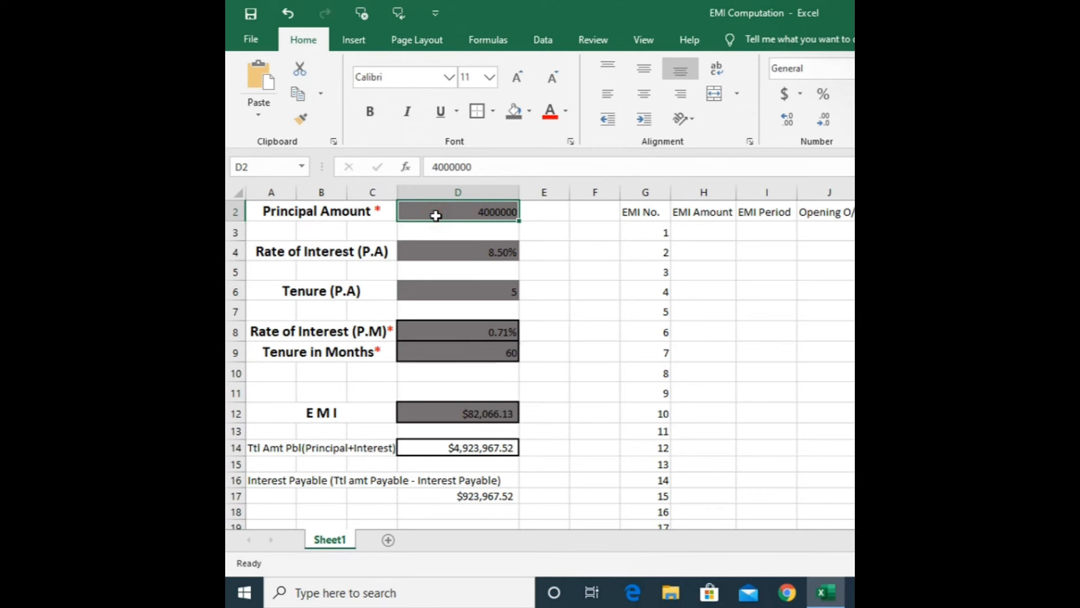
pyautogui.write('70000')
pyautogui.press('Return')
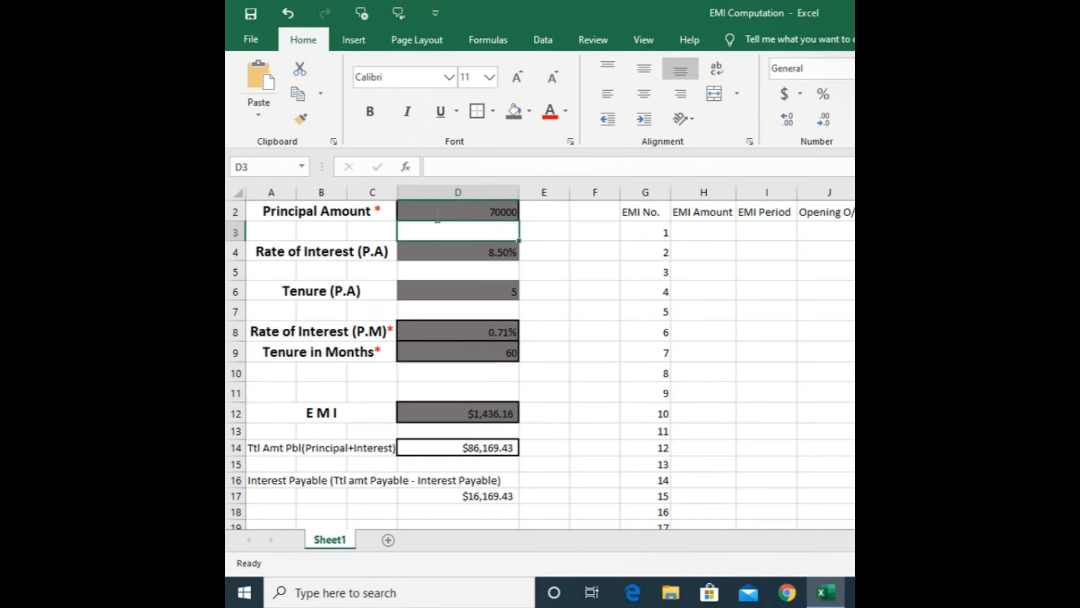
# - Change the annual tenure in D6 to 2
pyautogui.click(475, 287)
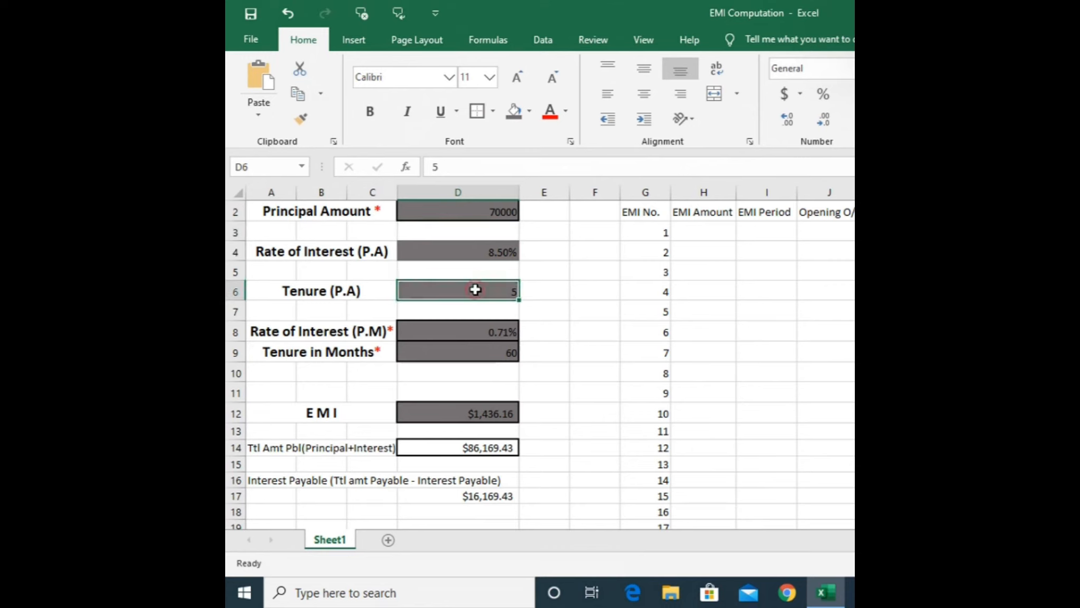
pyautogui.write('2')
pyautogui.press('Return')
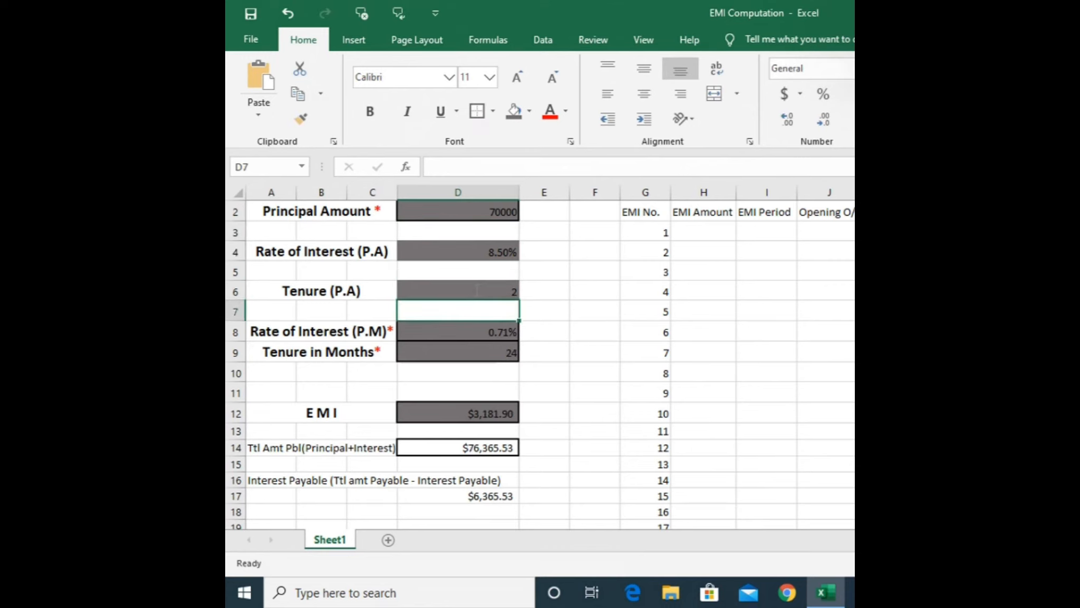
# - Try to set the annual interest rate in D4 to 13..5%
pyautogui.click(472, 252)
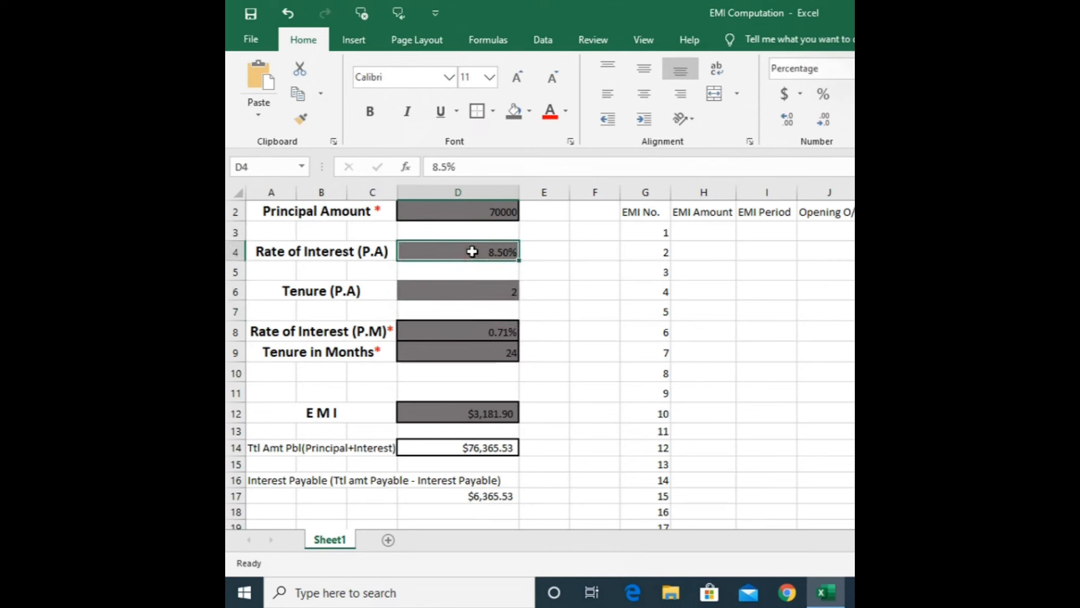
pyautogui.write('13..5')
pyautogui.press('Return')
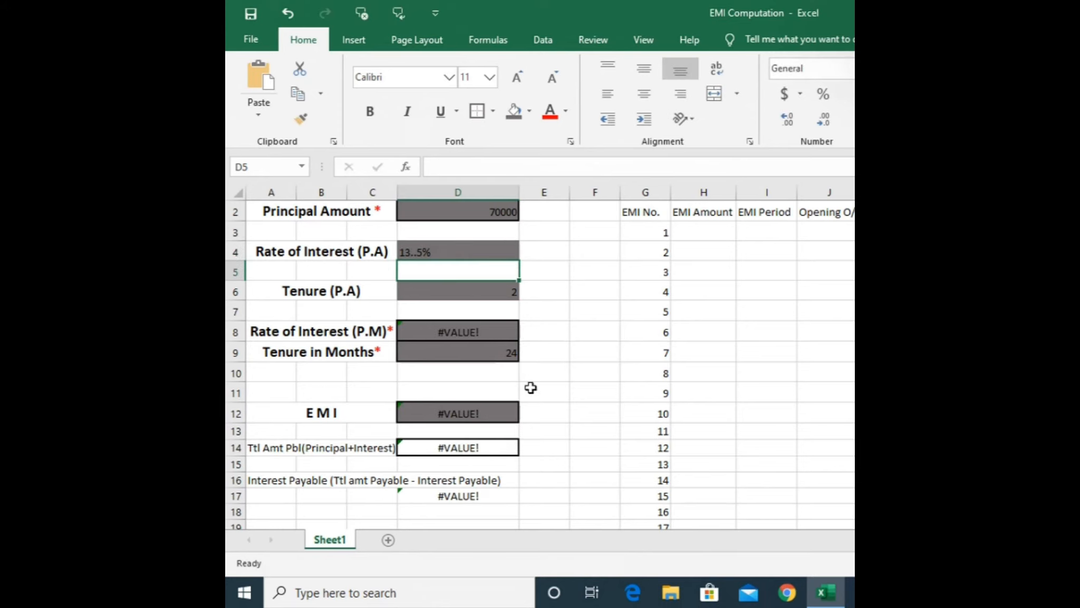
pyautogui.click(559, 369)
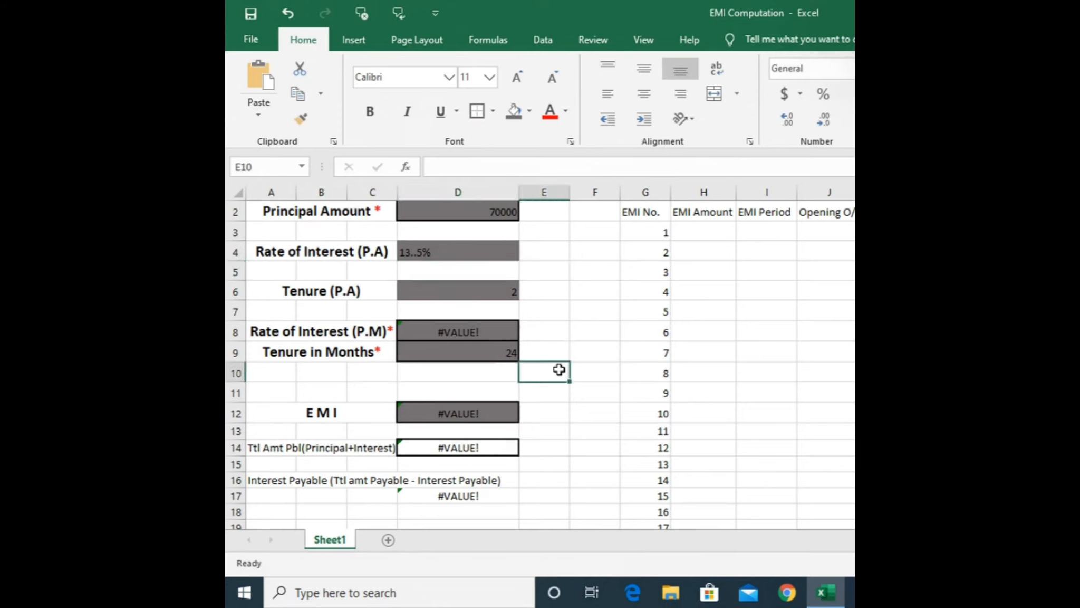
pyautogui.click(478, 251)
pyautogui.write('13..5')
pyautogui.press('Return')
# - Undo the interest rate entries in D4 and the last tenure change in D6
pyautogui.hotkey('ctrl', 'z')
pyautogui.hotkey('ctrl', 'z')
pyautogui.hotkey('ctrl', 'z')
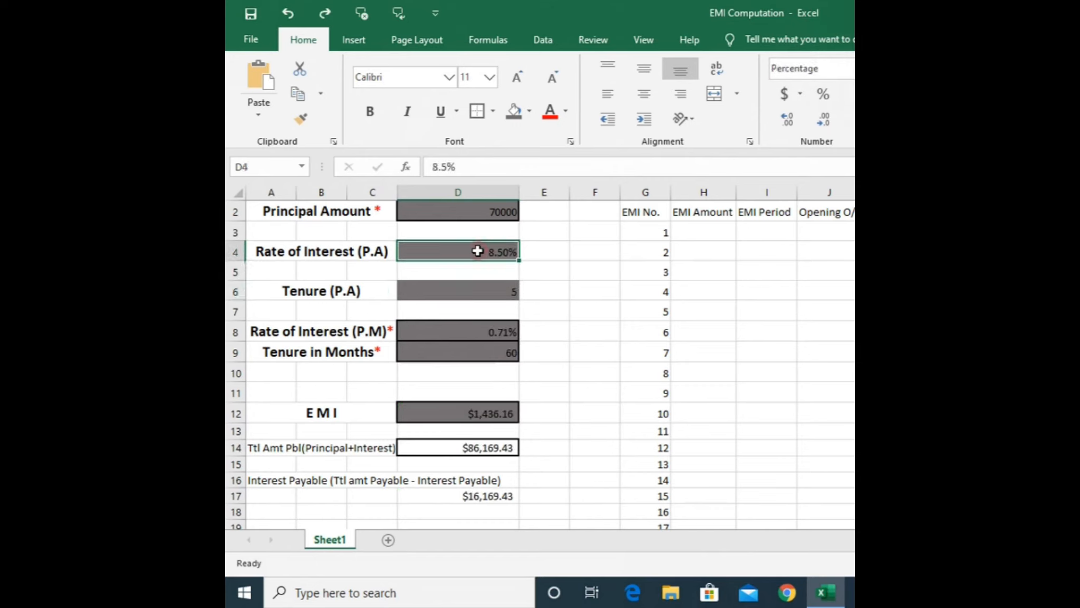
# - Set the annual interest rate in D4 to 13.5% and the annual tenure in D6 to 2
pyautogui.write('13.5')
pyautogui.press('Return')
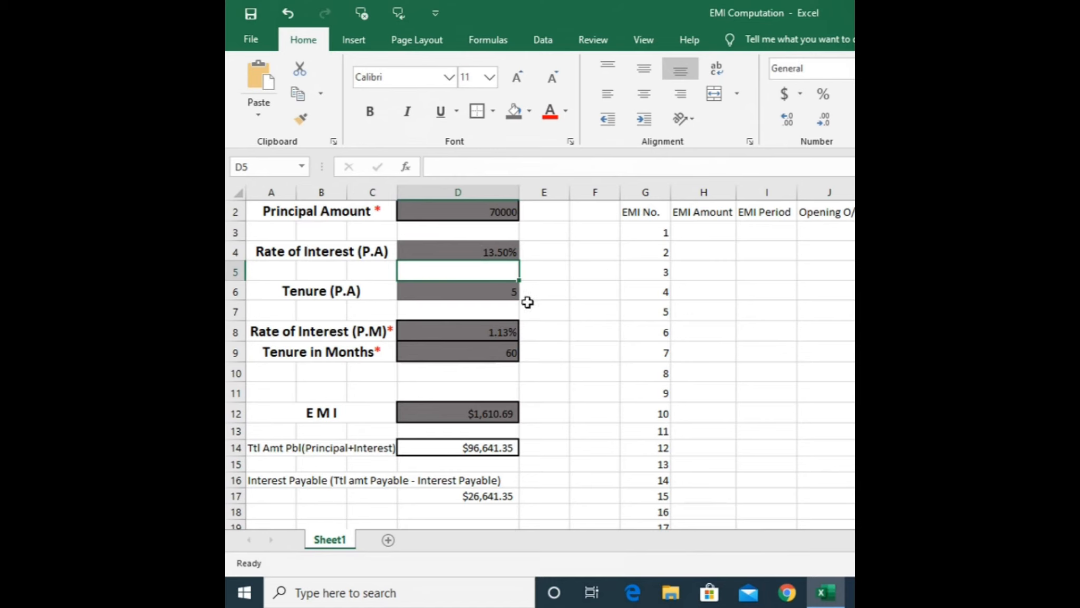
pyautogui.click(499, 291)
pyautogui.write('2')
pyautogui.press('Return')
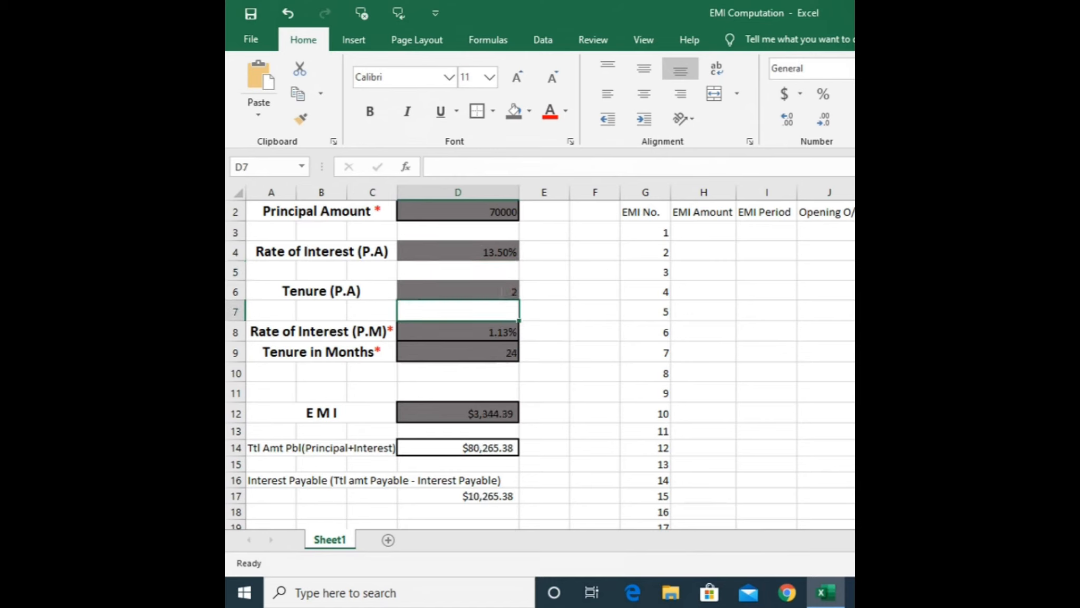